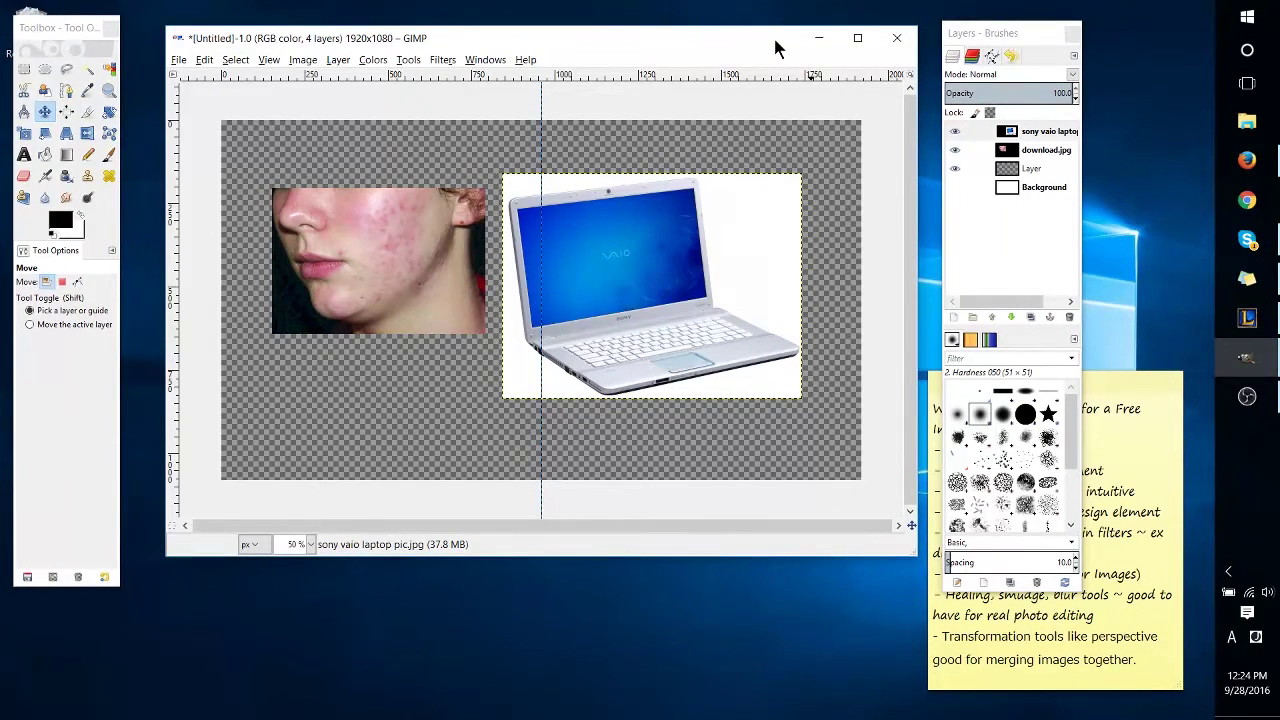
# Step: Rearrange the toolbox, layers dock and image window side by side on the desktop
pyautogui.moveTo(75, 35); pyautogui.dragTo(92, 52)
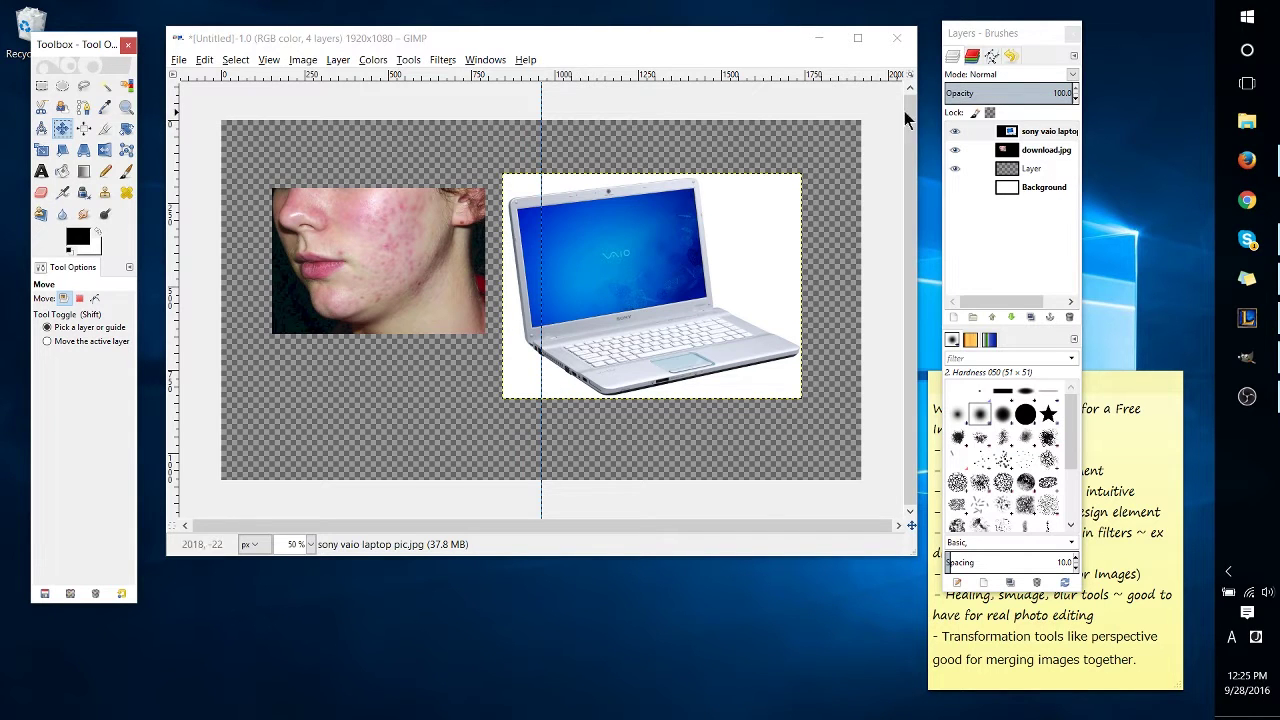
pyautogui.moveTo(946, 33); pyautogui.dragTo(969, 39)
pyautogui.moveTo(717, 45); pyautogui.dragTo(774, 46)
pyautogui.moveTo(101, 43); pyautogui.dragTo(137, 35)
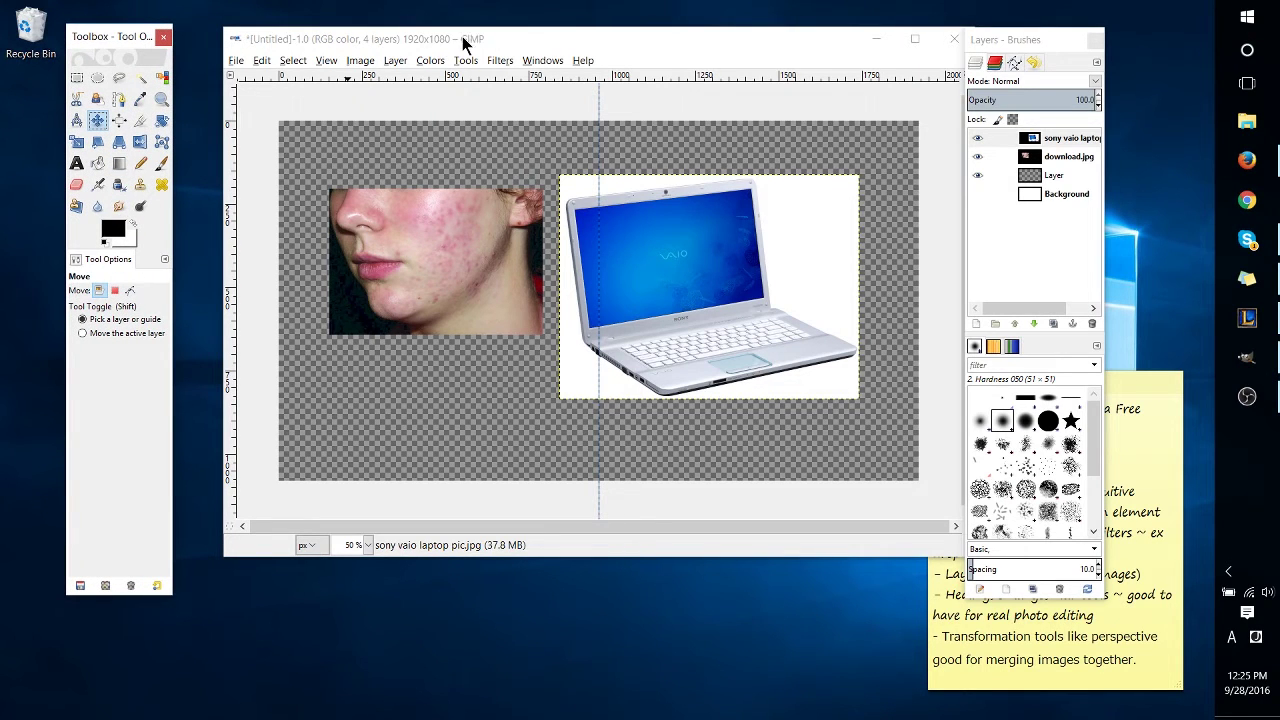
pyautogui.moveTo(486, 43); pyautogui.dragTo(464, 48)
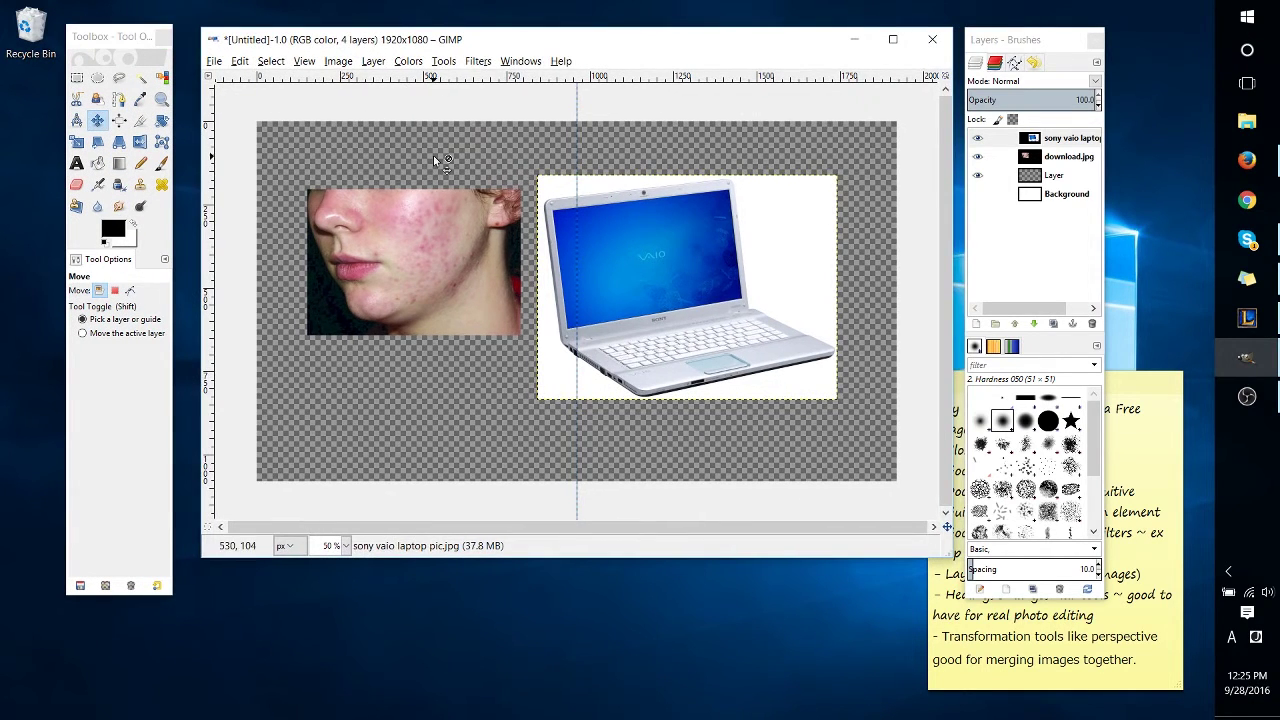
pyautogui.scroll(-1, 485, 207)
pyautogui.scroll(1, 485, 207)
# Step: Pull Undo History out of the dock into its own window, then return to Layers
pyautogui.moveTo(1045, 42)
pyautogui.mouseDown()
pyautogui.moveTo(1058, 39)
pyautogui.moveTo(988, 66)
pyautogui.mouseUp()
pyautogui.click(1008, 62)
pyautogui.click(1046, 62)
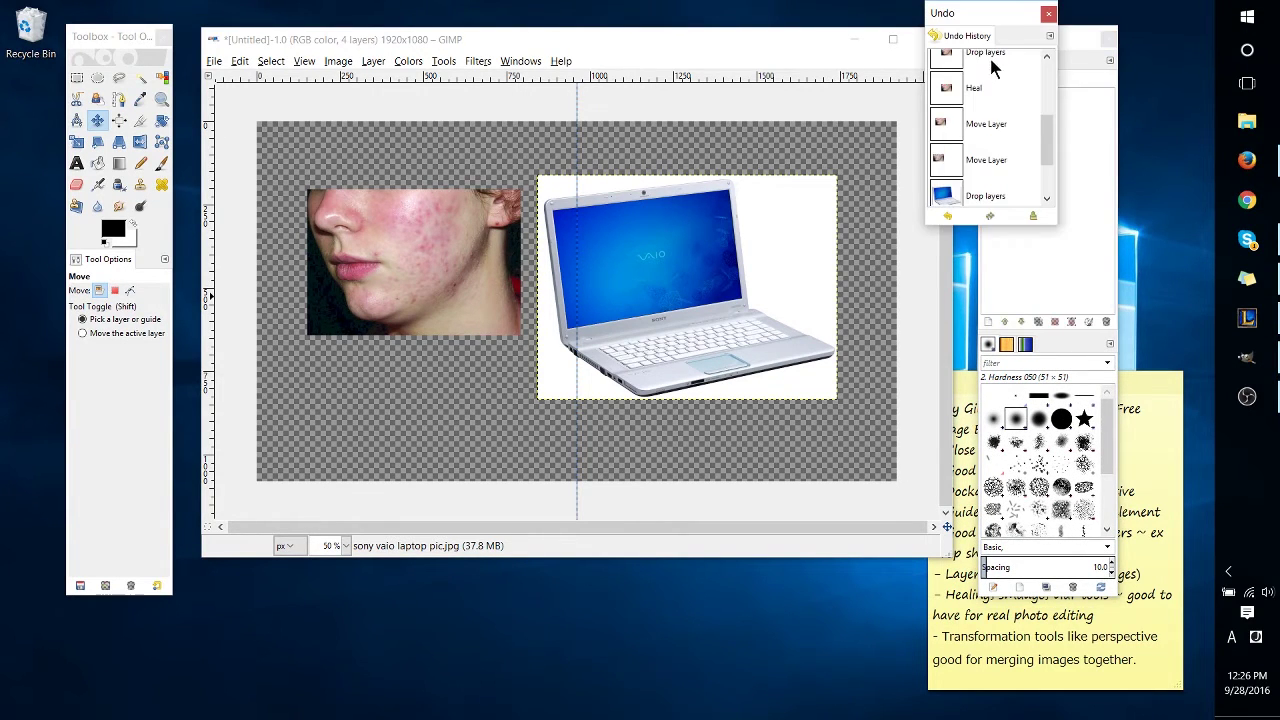
pyautogui.moveTo(1014, 20); pyautogui.dragTo(1058, 45)
pyautogui.click(1100, 40)
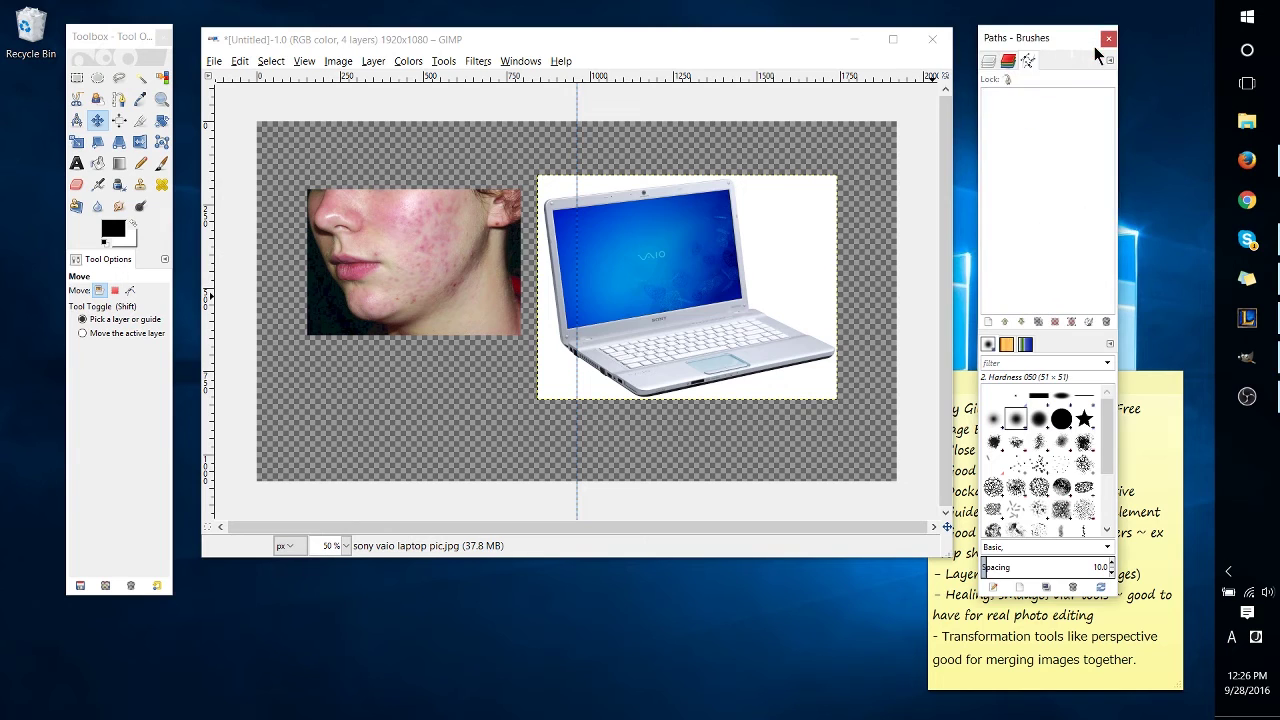
pyautogui.click(1008, 62)
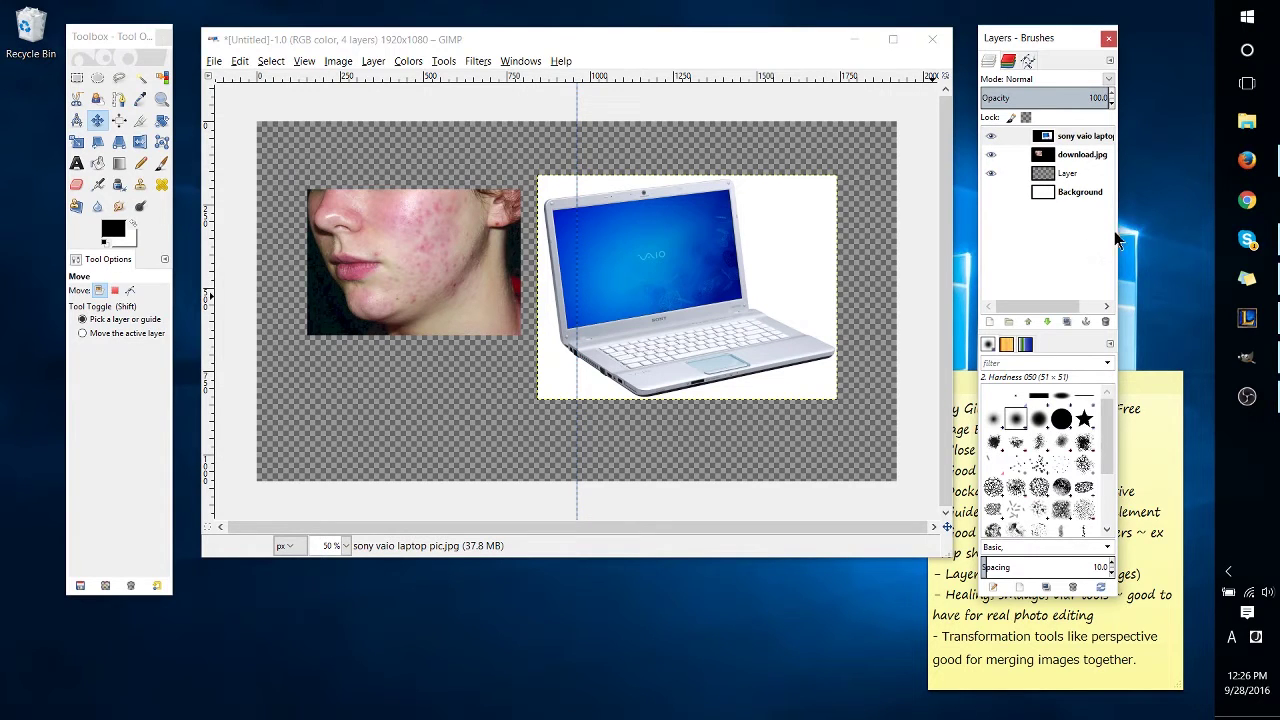
# Step: Widen the layers dock and nudge the laptop photo layer slightly right
pyautogui.moveTo(1118, 232); pyautogui.dragTo(1175, 229)
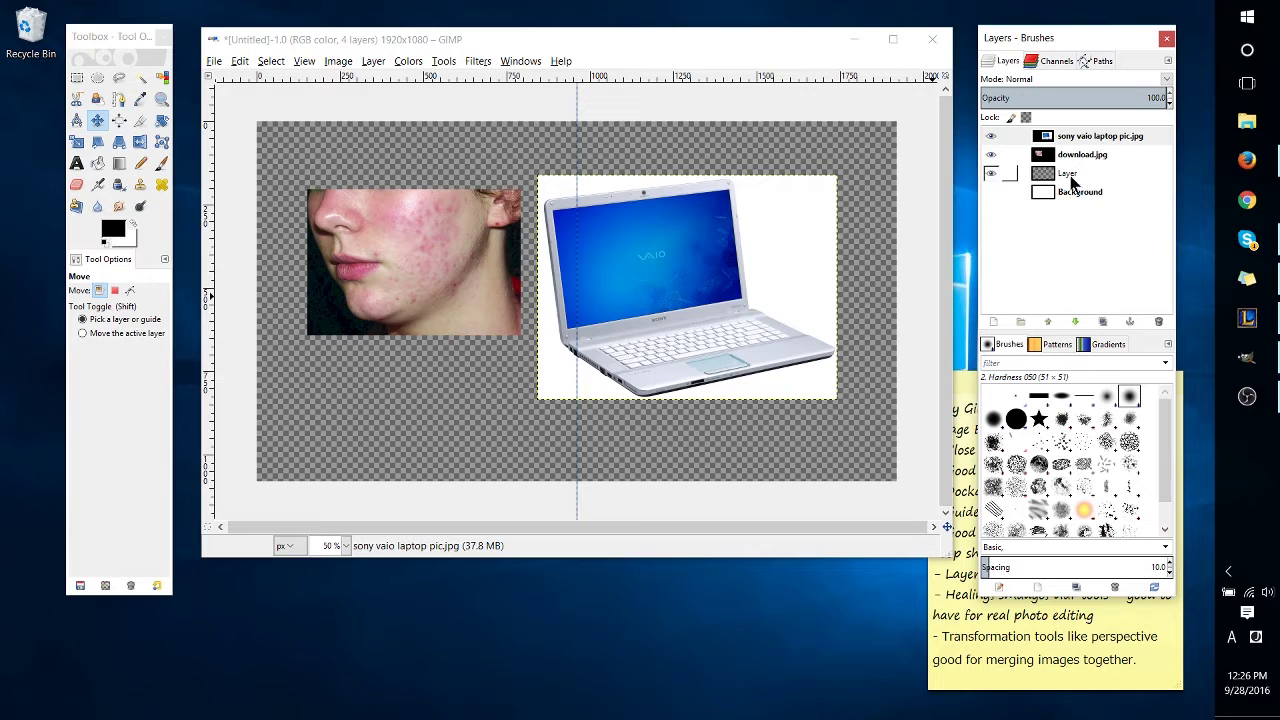
pyautogui.moveTo(705, 200); pyautogui.dragTo(786, 237)
pyautogui.click(1062, 237)
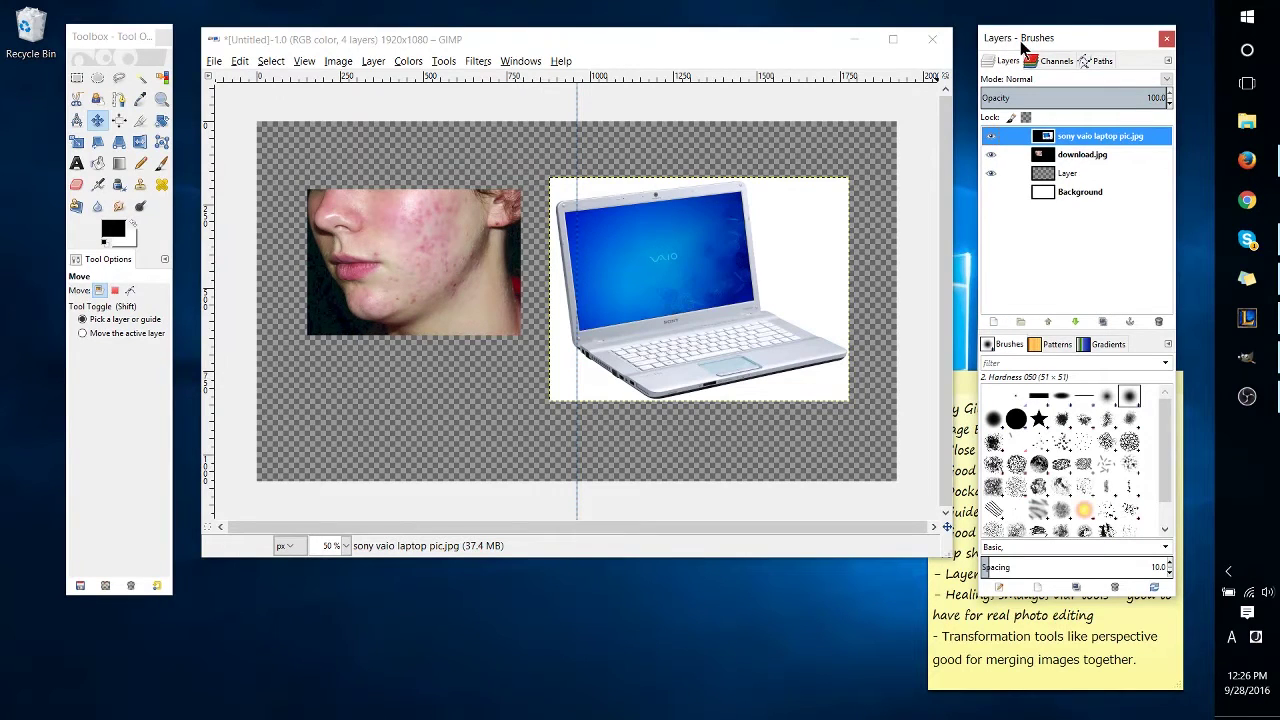
# Step: Look through the Windows menu and dismiss it without choosing anything
pyautogui.click(521, 61)
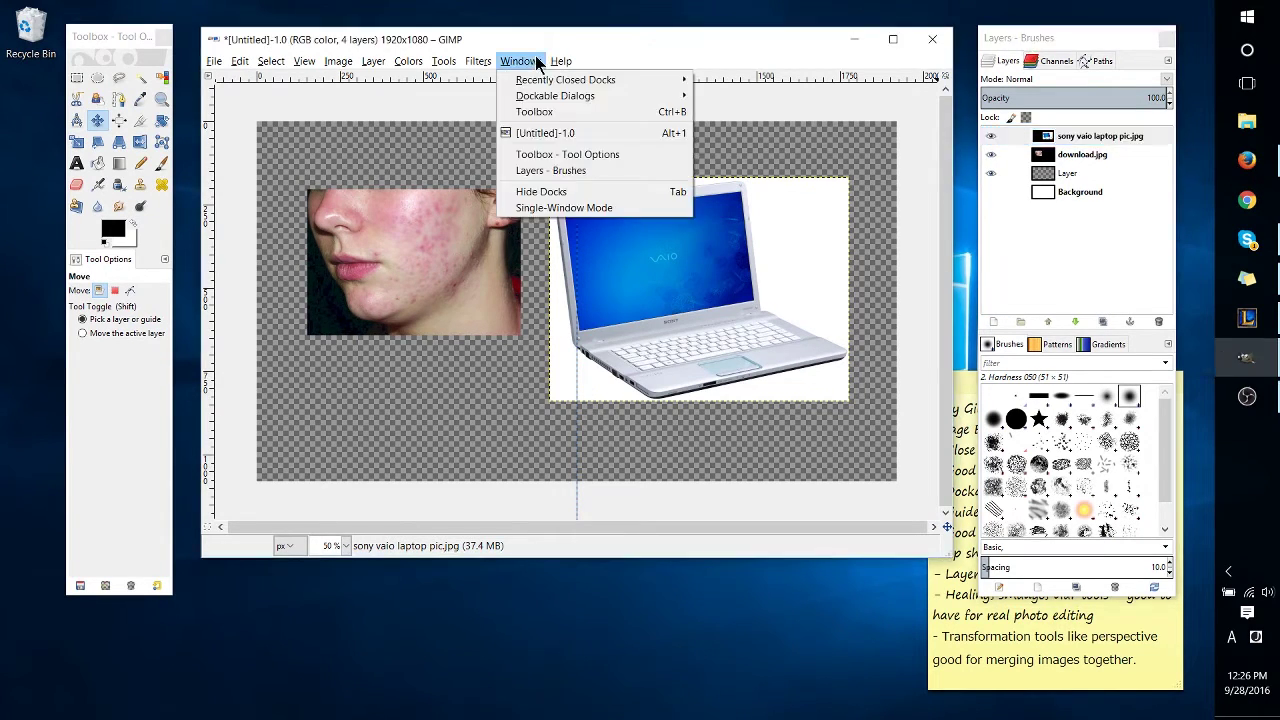
pyautogui.moveTo(537, 80)
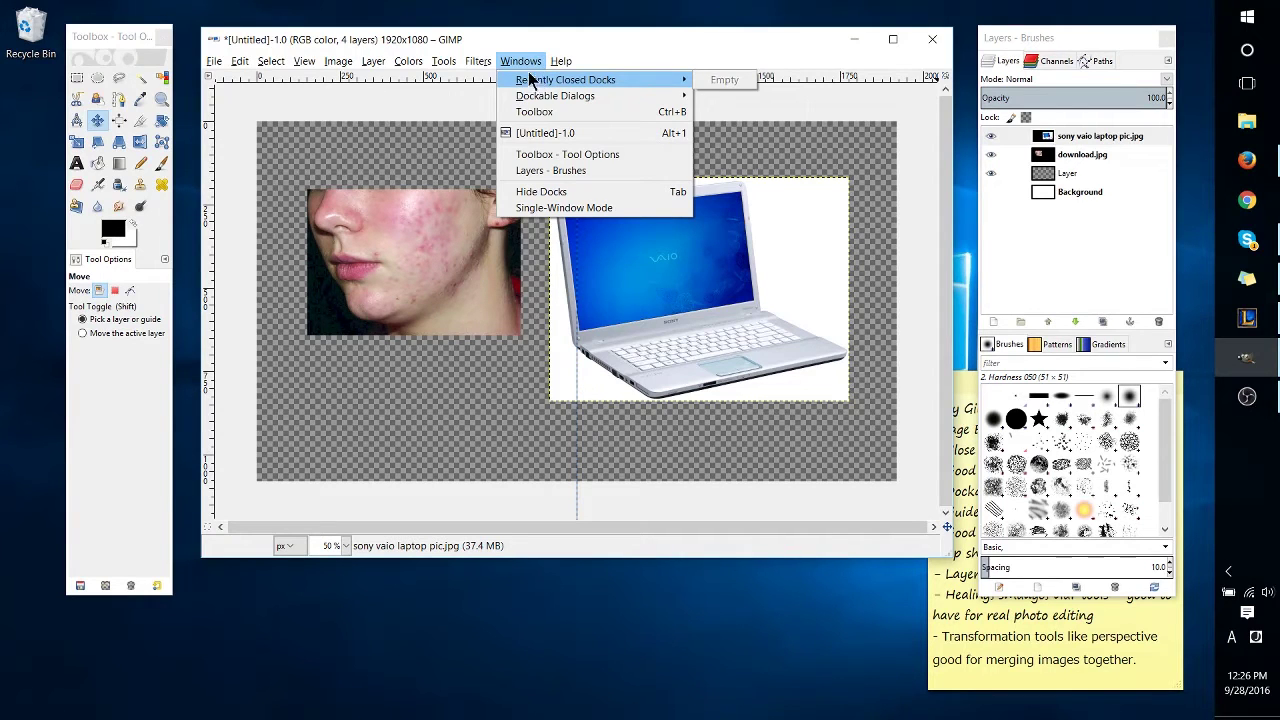
pyautogui.click(522, 60)
# Step: Select the layer named Layer and open a new 1920×1080 transparent layer setup
pyautogui.click(1118, 247)
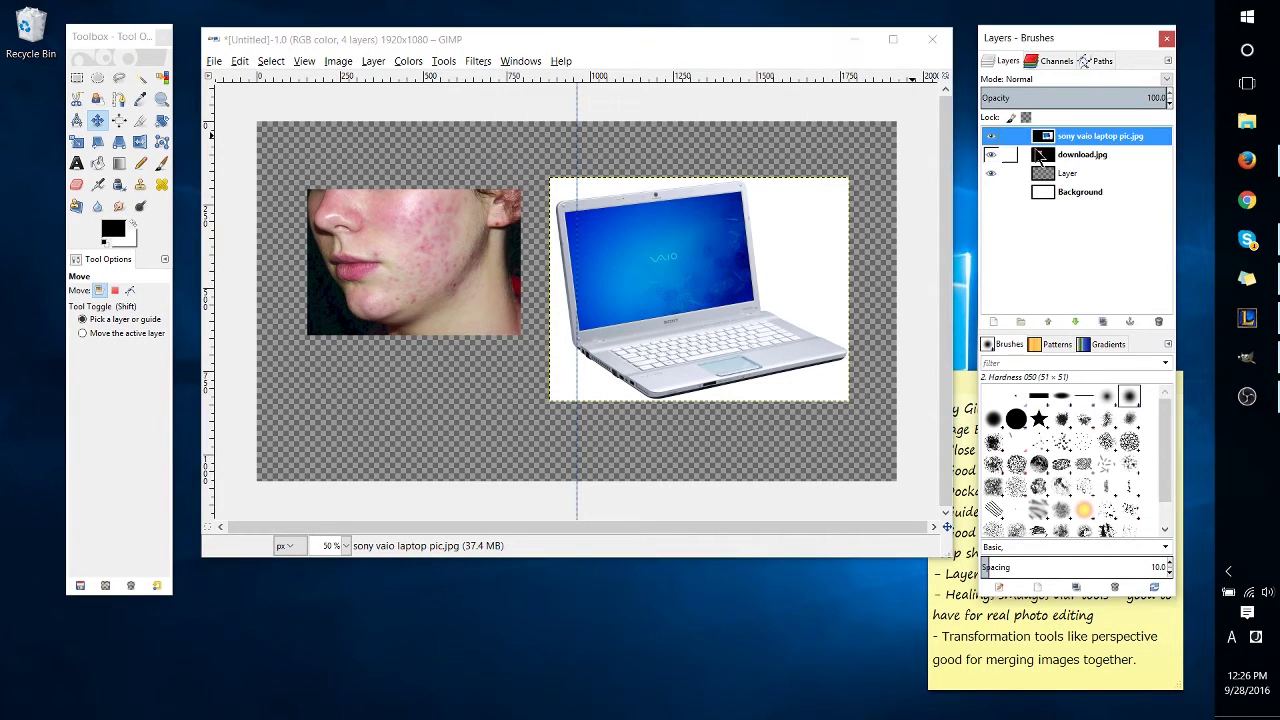
pyautogui.click(1076, 175)
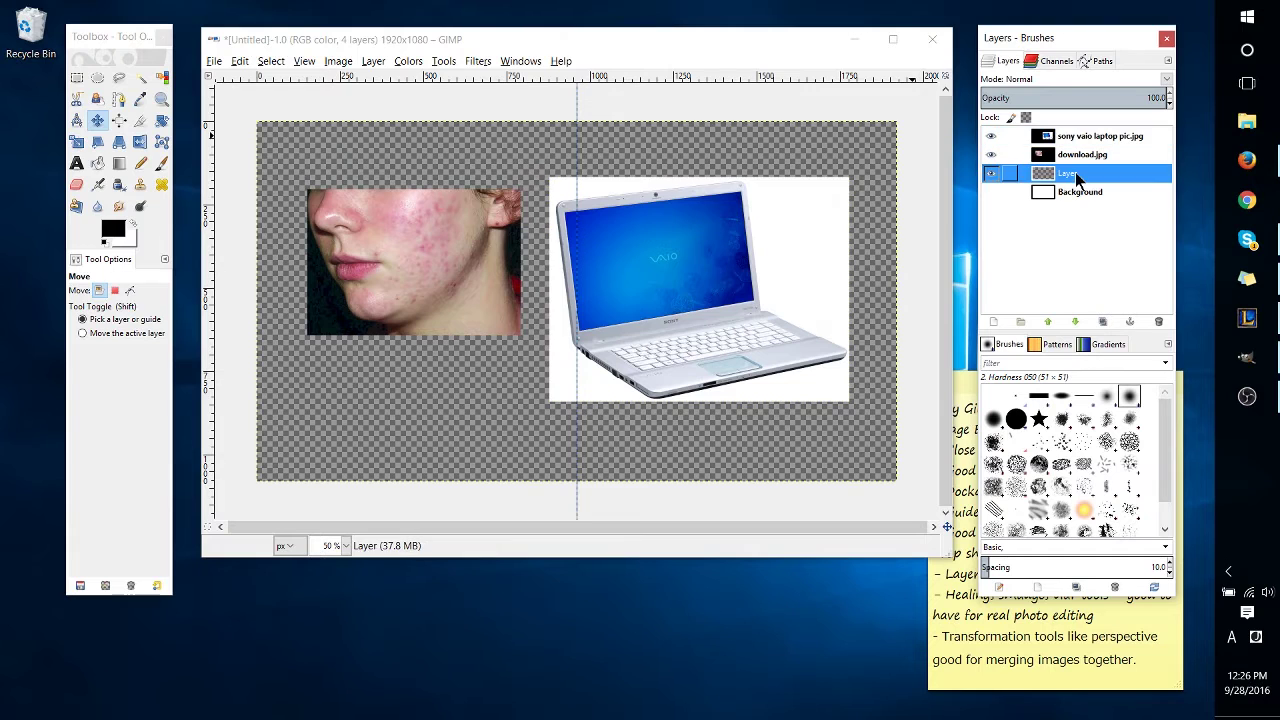
pyautogui.click(1082, 192)
pyautogui.click(1066, 175)
pyautogui.click(1055, 155)
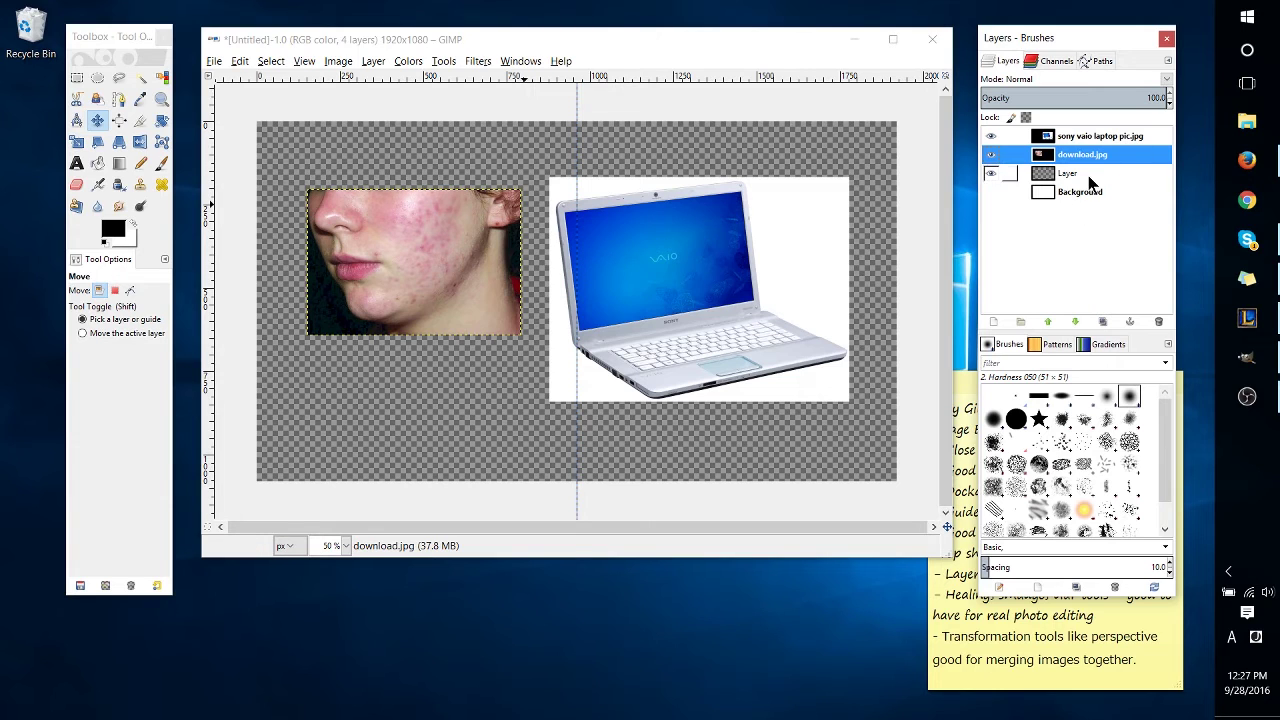
pyautogui.click(995, 174)
pyautogui.click(995, 322)
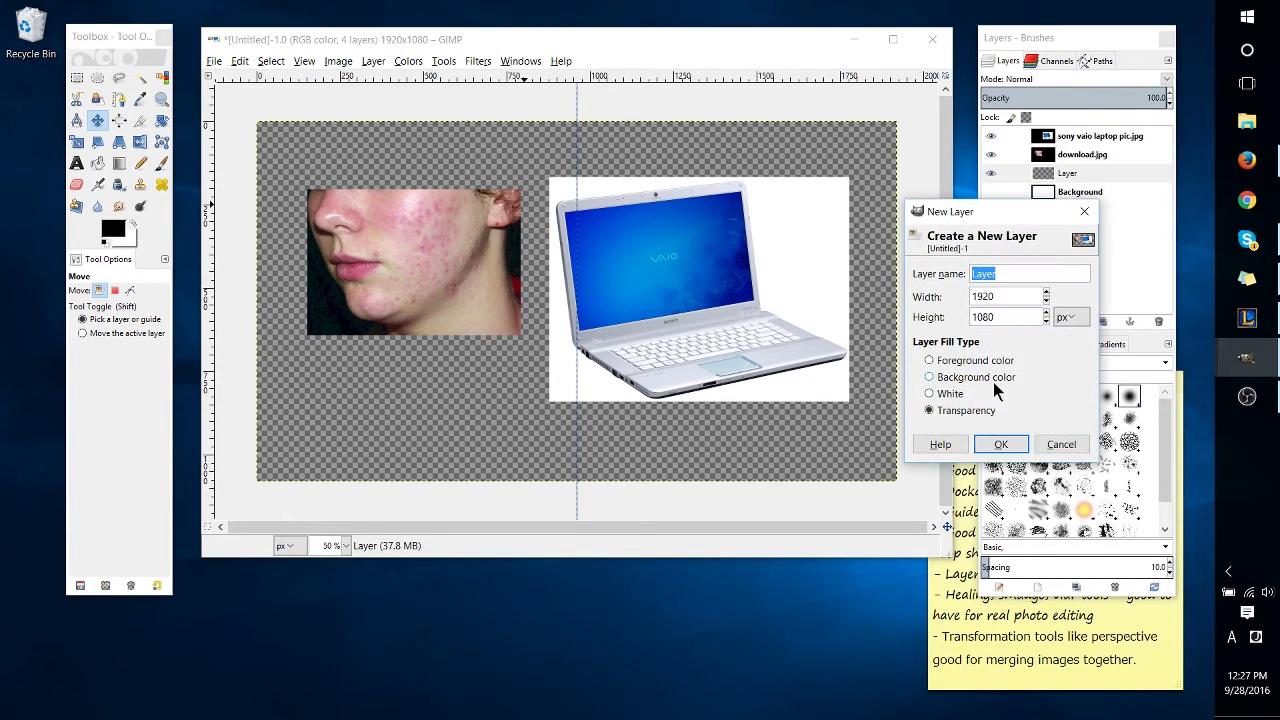
# Step: Create Layer #1, scribble black loops on it, and stack it above download.jpg
pyautogui.click(161, 163)
pyautogui.click(1000, 444)
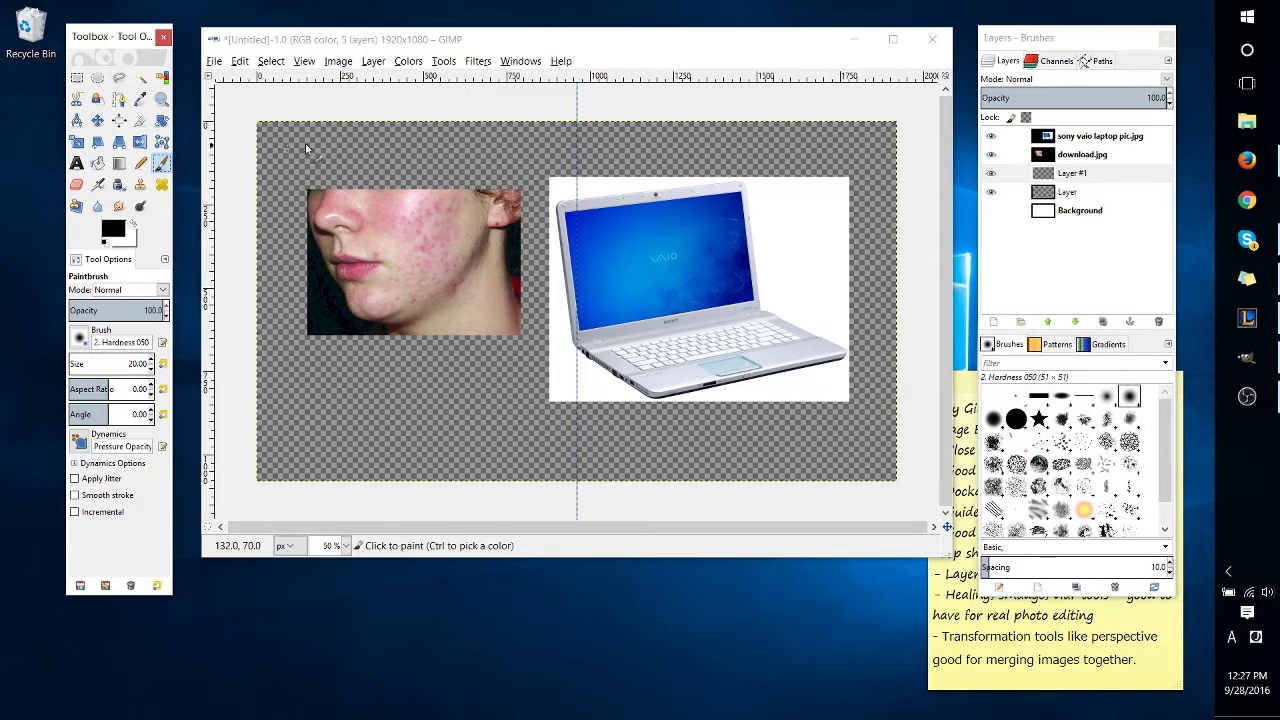
pyautogui.moveTo(650, 335)
pyautogui.mouseDown()
pyautogui.moveTo(560, 165)
pyautogui.moveTo(355, 212)
pyautogui.moveTo(515, 178)
pyautogui.mouseUp()
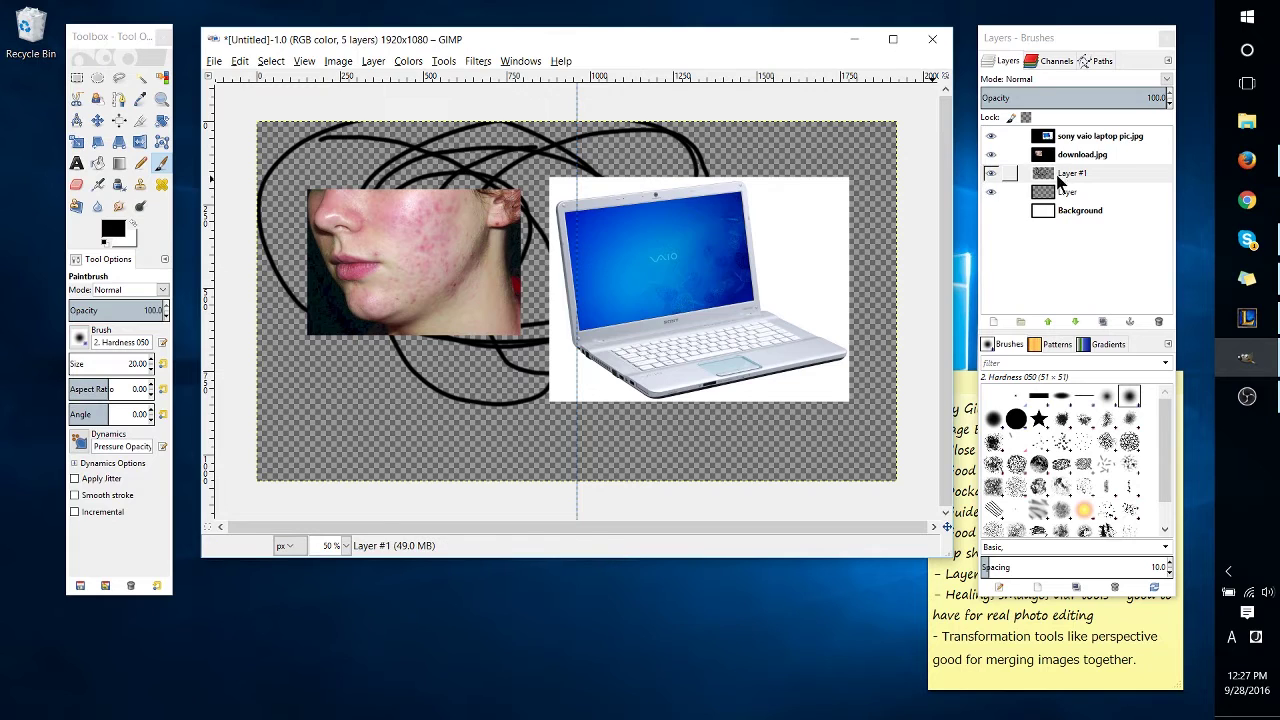
pyautogui.moveTo(1097, 177)
pyautogui.mouseDown()
pyautogui.moveTo(1095, 156)
pyautogui.moveTo(1090, 195)
pyautogui.moveTo(1043, 191)
pyautogui.mouseUp()
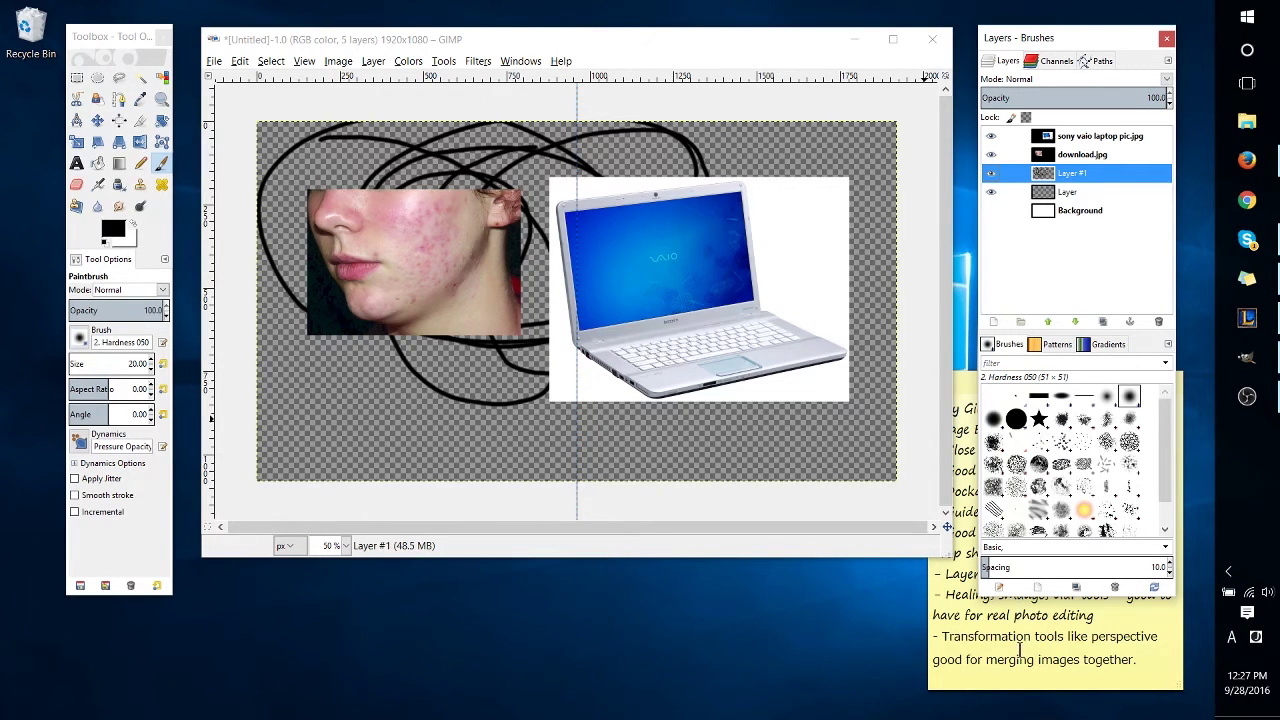
# Step: Reposition and resize the toolbox, image window and layers dock, maximizing then restoring the image
pyautogui.moveTo(108, 41); pyautogui.dragTo(75, 39)
pyautogui.moveTo(249, 42); pyautogui.dragTo(222, 36)
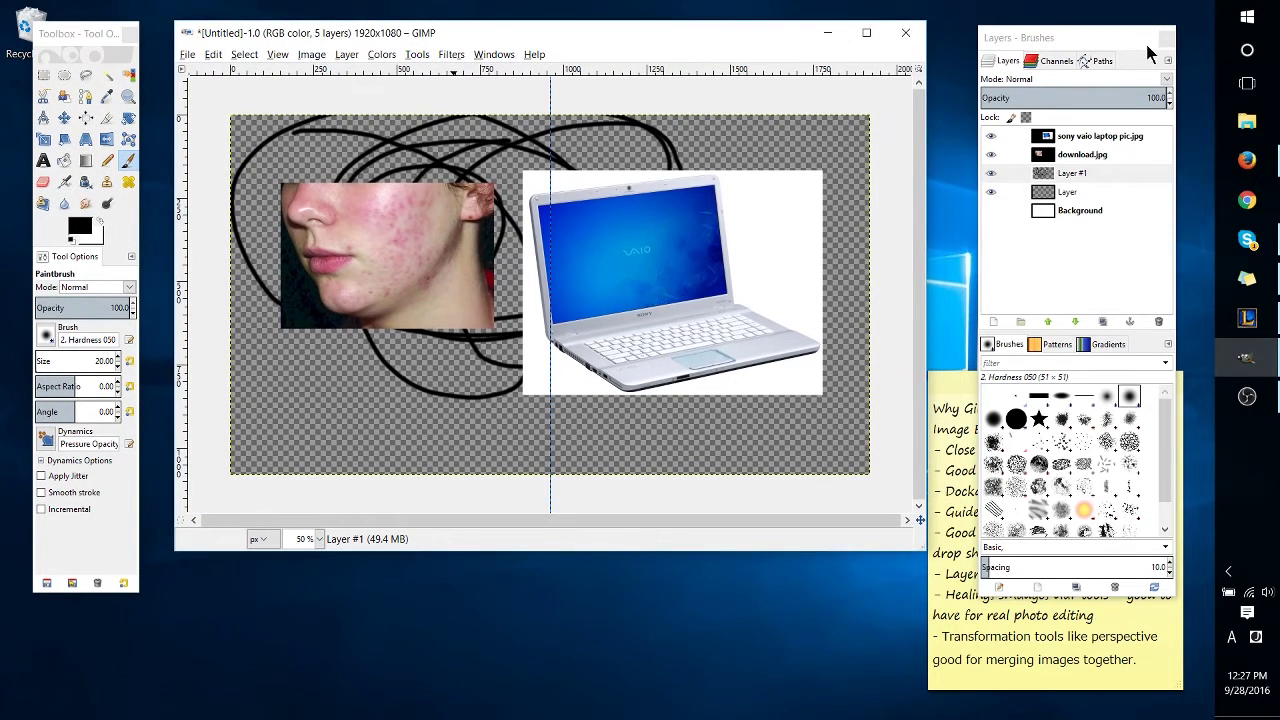
pyautogui.moveTo(1147, 46); pyautogui.dragTo(1123, 42)
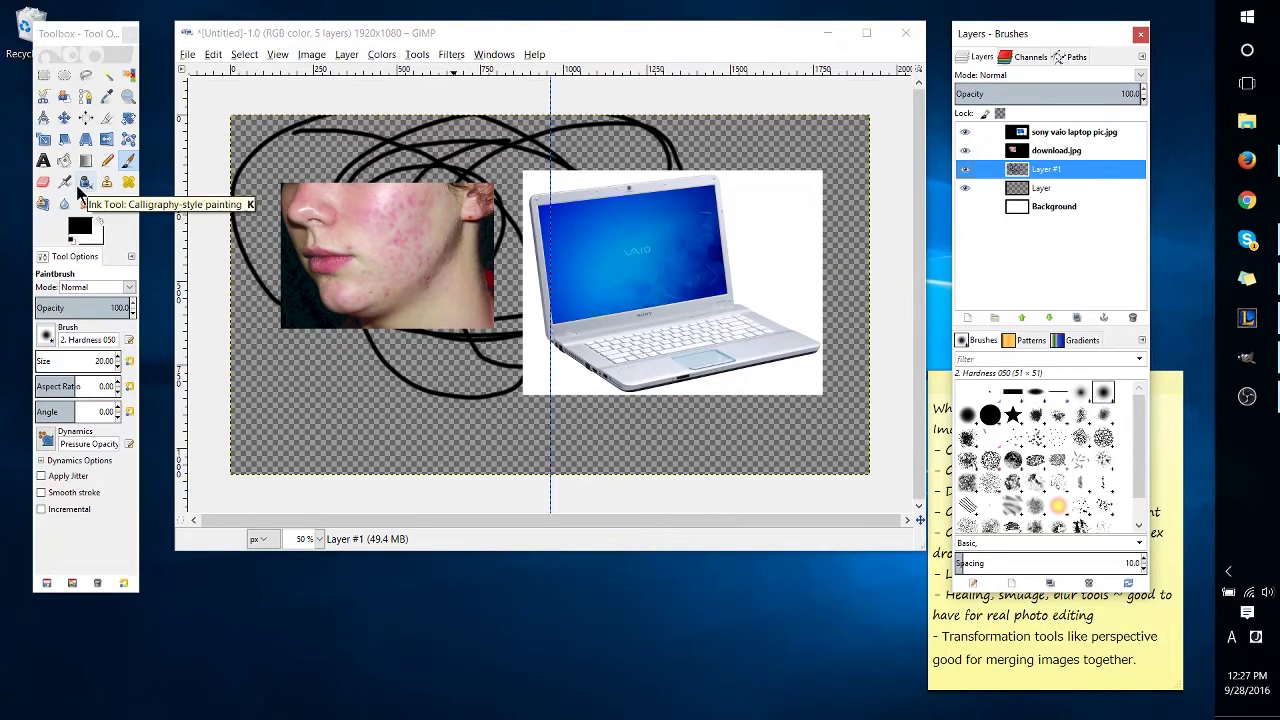
pyautogui.moveTo(1020, 36)
pyautogui.mouseDown()
pyautogui.moveTo(1071, 136)
pyautogui.moveTo(1015, 40)
pyautogui.mouseUp()
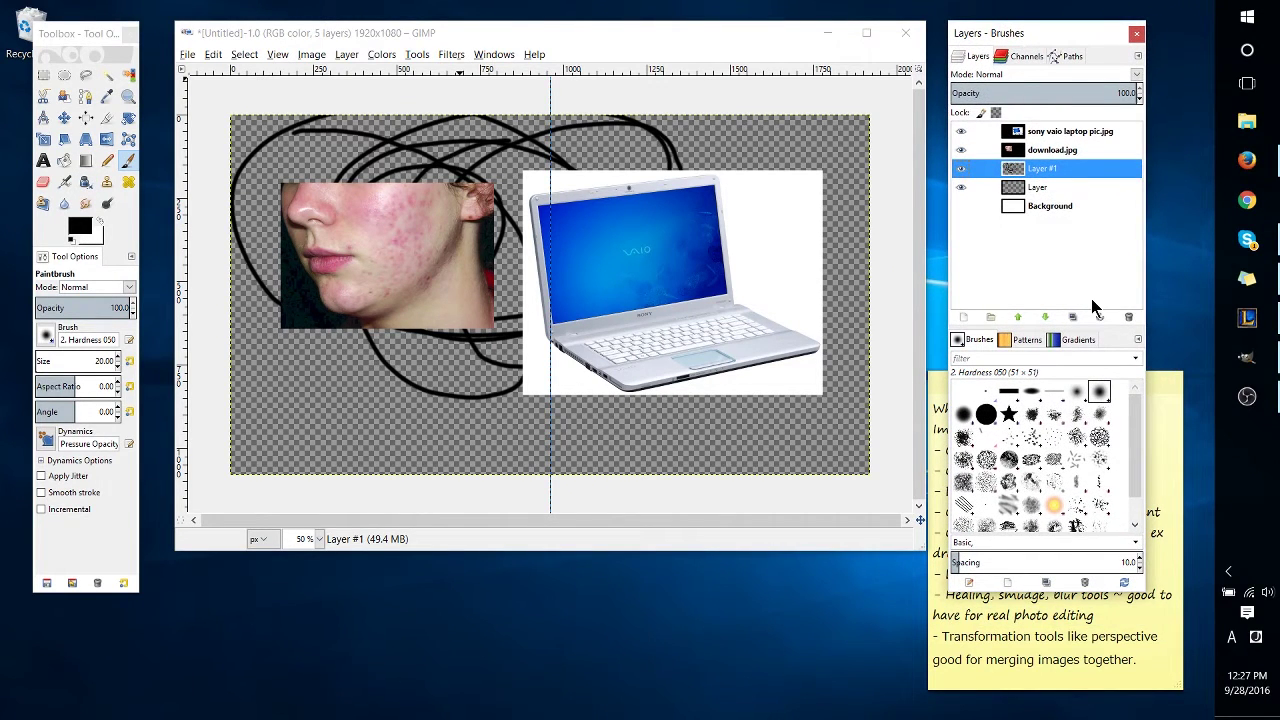
pyautogui.moveTo(1022, 34); pyautogui.dragTo(1060, 51)
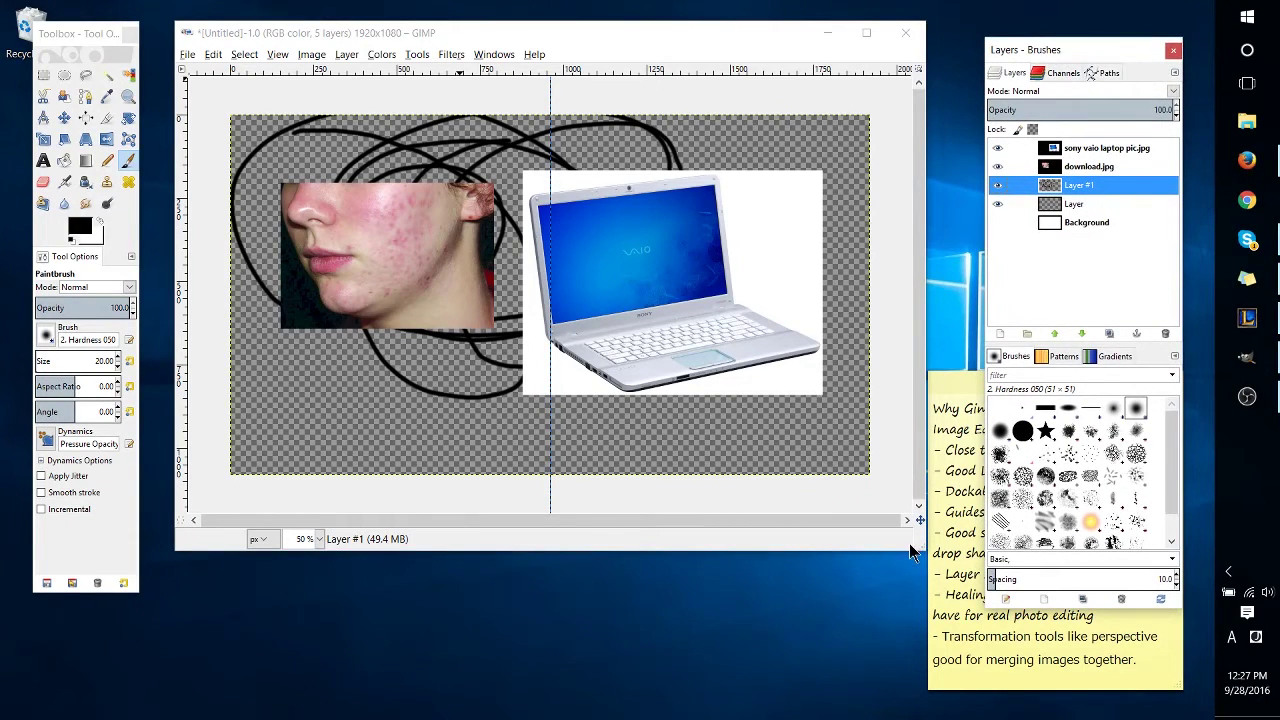
pyautogui.moveTo(912, 553); pyautogui.dragTo(975, 640)
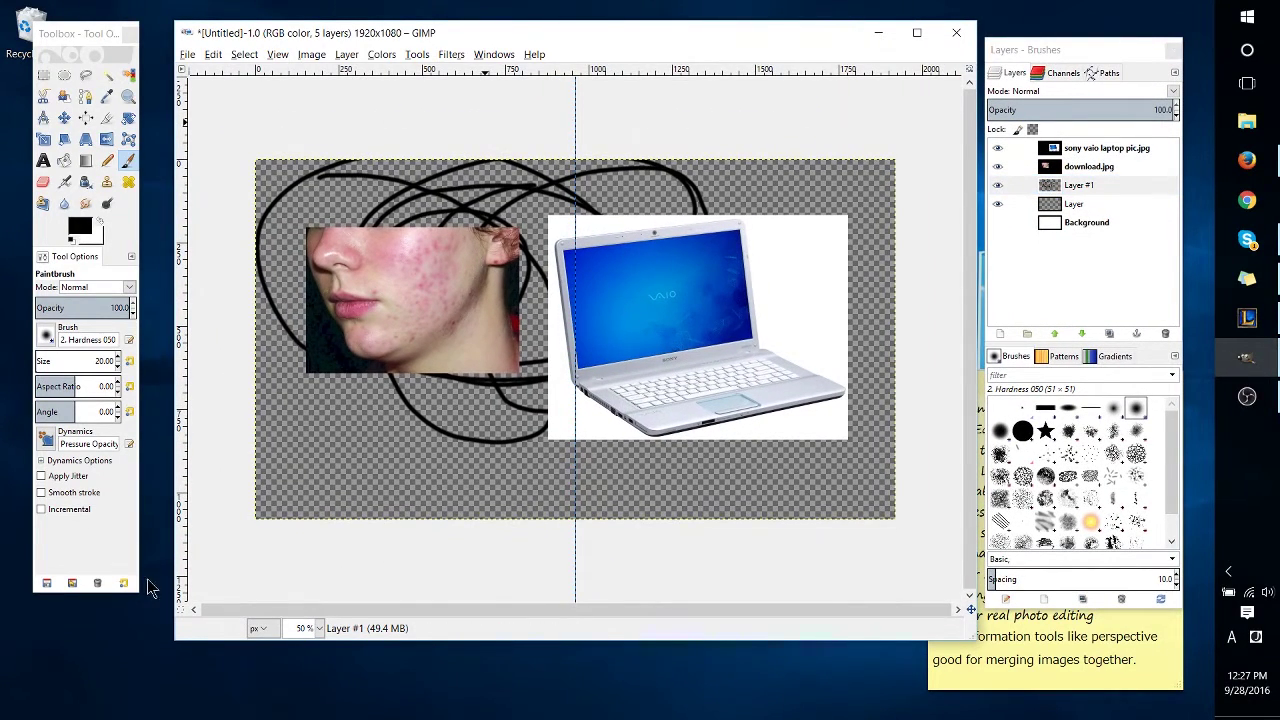
pyautogui.moveTo(140, 602); pyautogui.dragTo(152, 650)
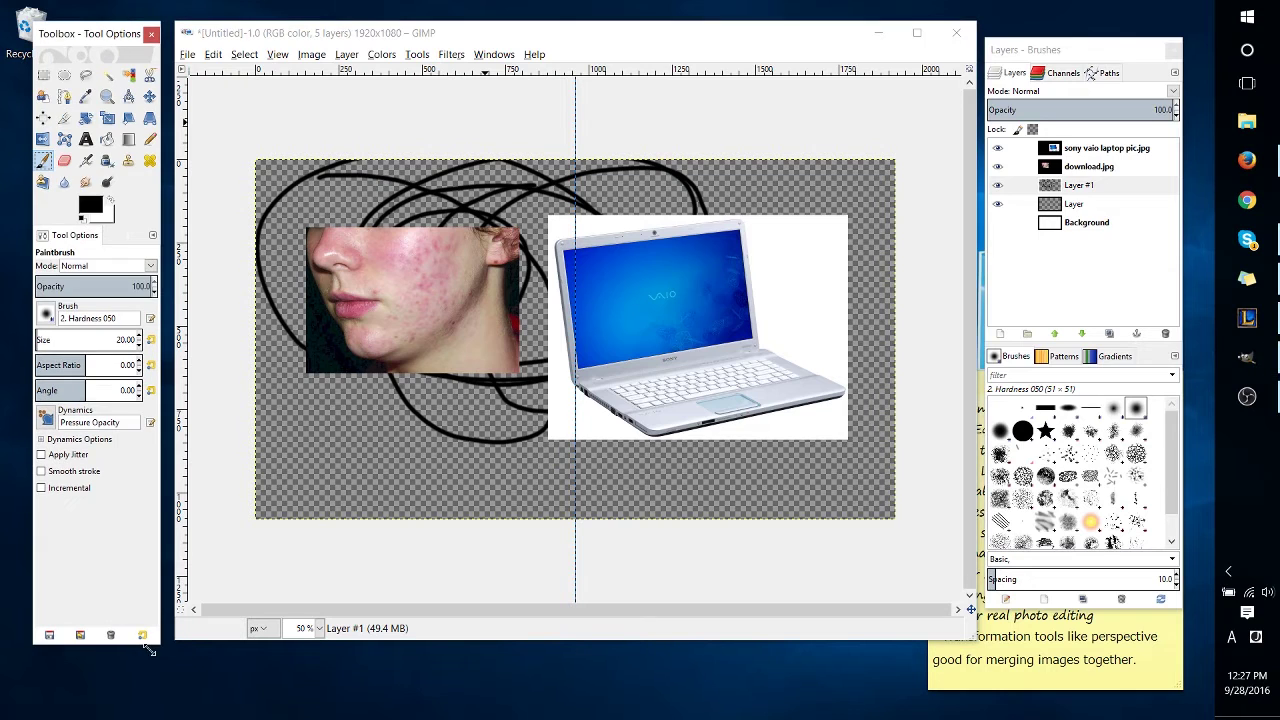
pyautogui.moveTo(87, 36)
pyautogui.mouseDown()
pyautogui.moveTo(63, 23)
pyautogui.moveTo(97, 44)
pyautogui.moveTo(75, 35)
pyautogui.mouseUp()
pyautogui.moveTo(1108, 49); pyautogui.dragTo(1129, 38)
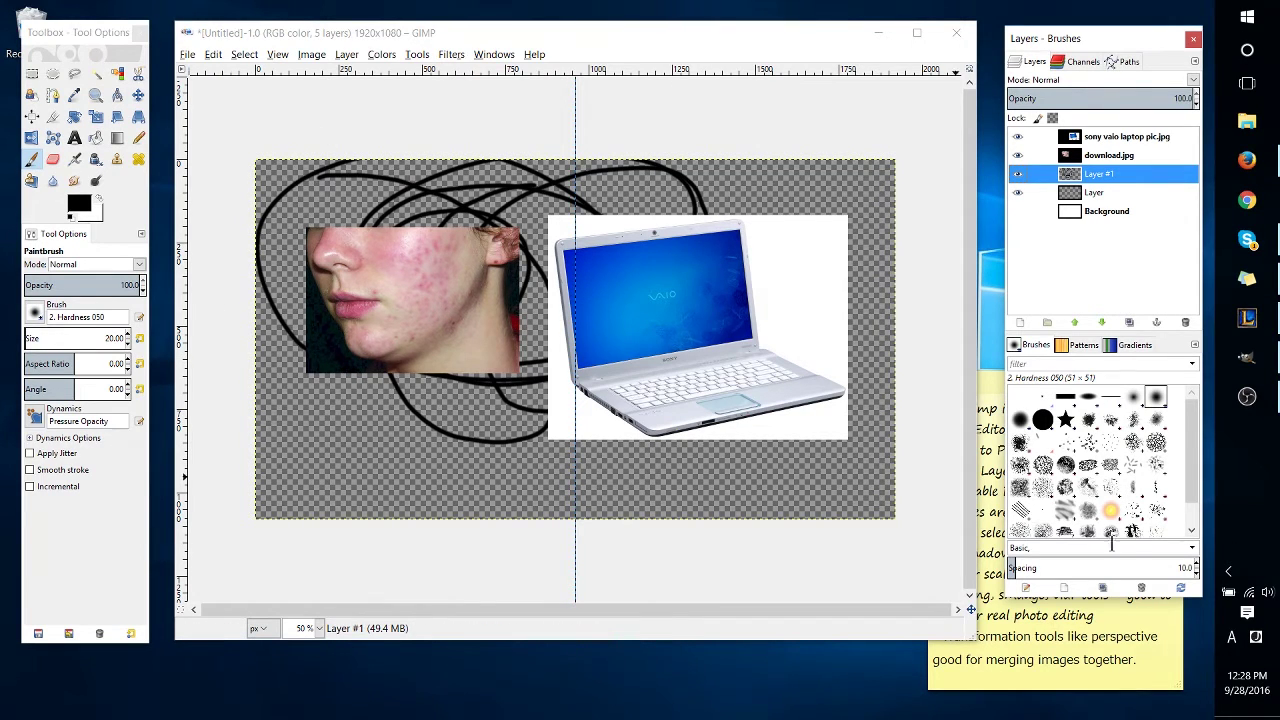
pyautogui.click(918, 33)
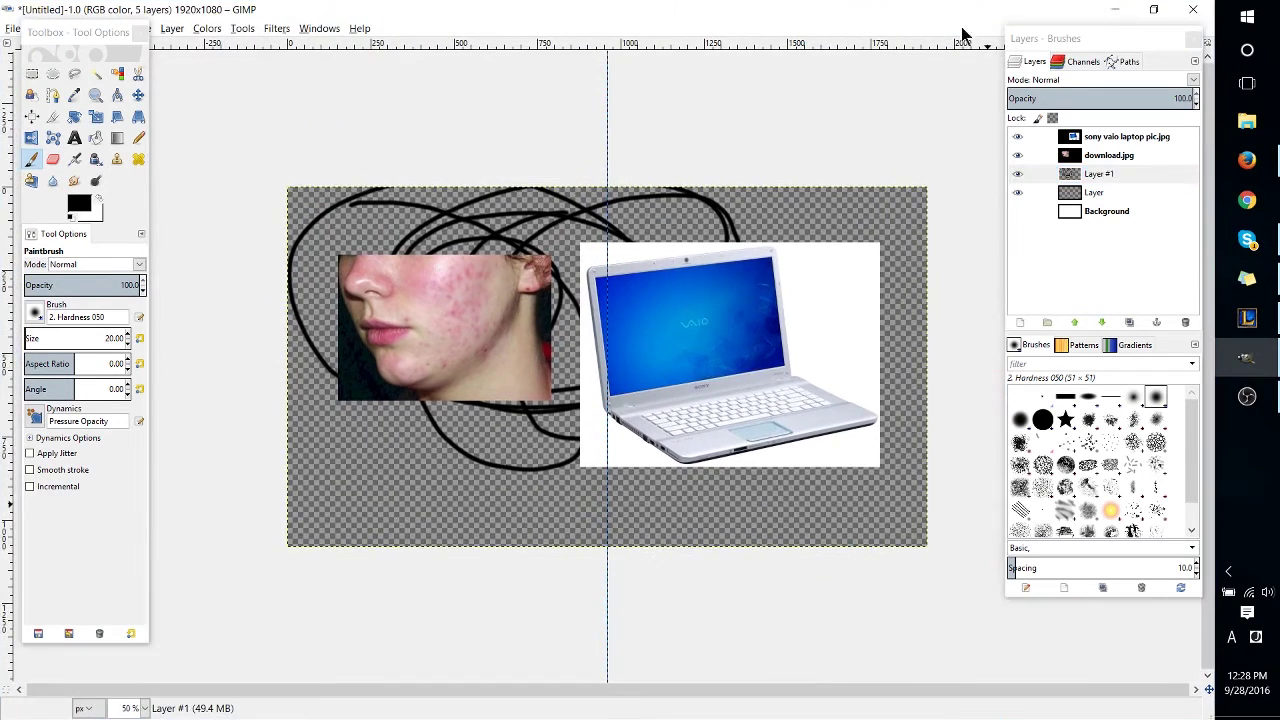
pyautogui.moveTo(1134, 46)
pyautogui.mouseDown()
pyautogui.moveTo(1143, 188)
pyautogui.moveTo(1152, 145)
pyautogui.moveTo(1111, 88)
pyautogui.mouseUp()
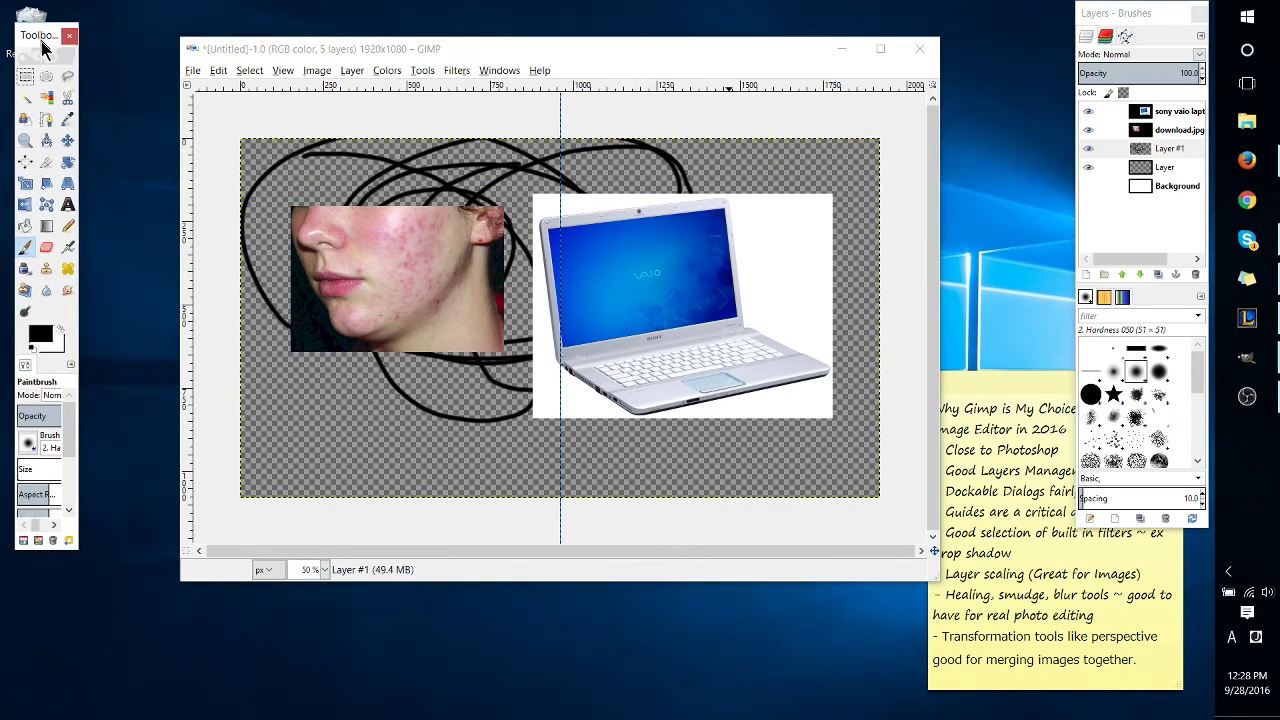
# Step: Switch GIMP to Single-Window Mode and maximize the combined window
pyautogui.click(506, 72)
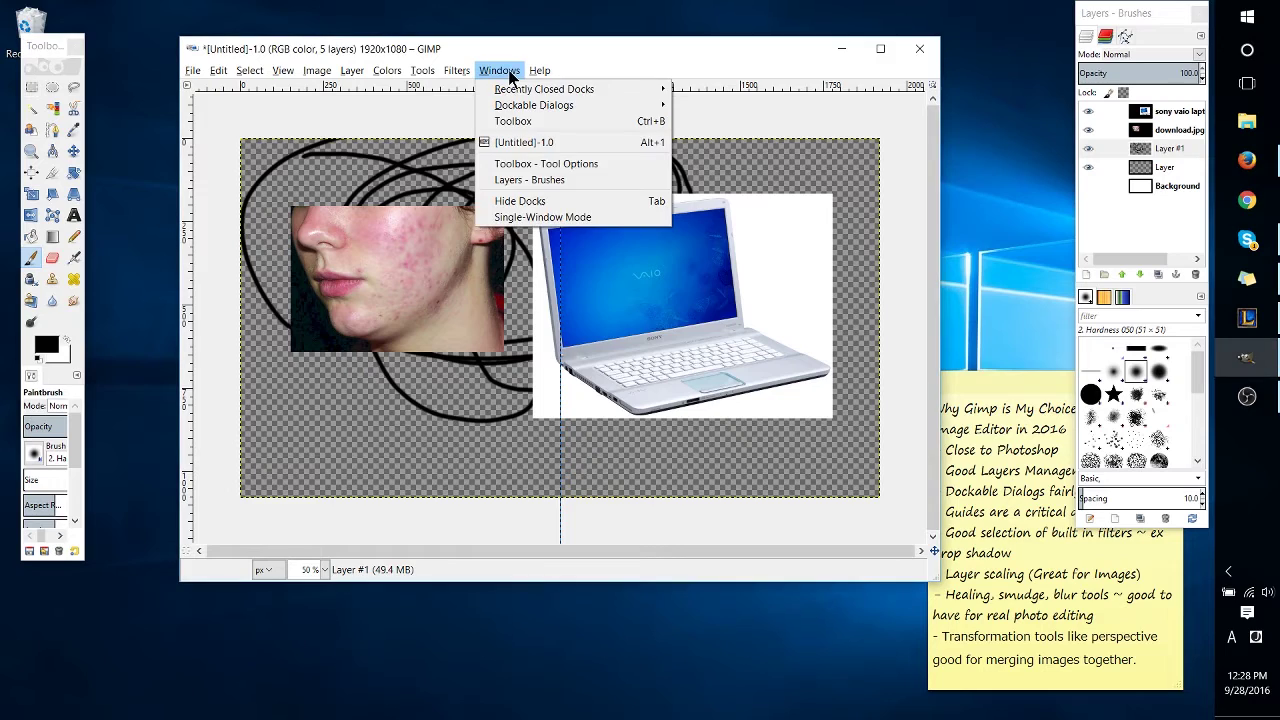
pyautogui.click(540, 222)
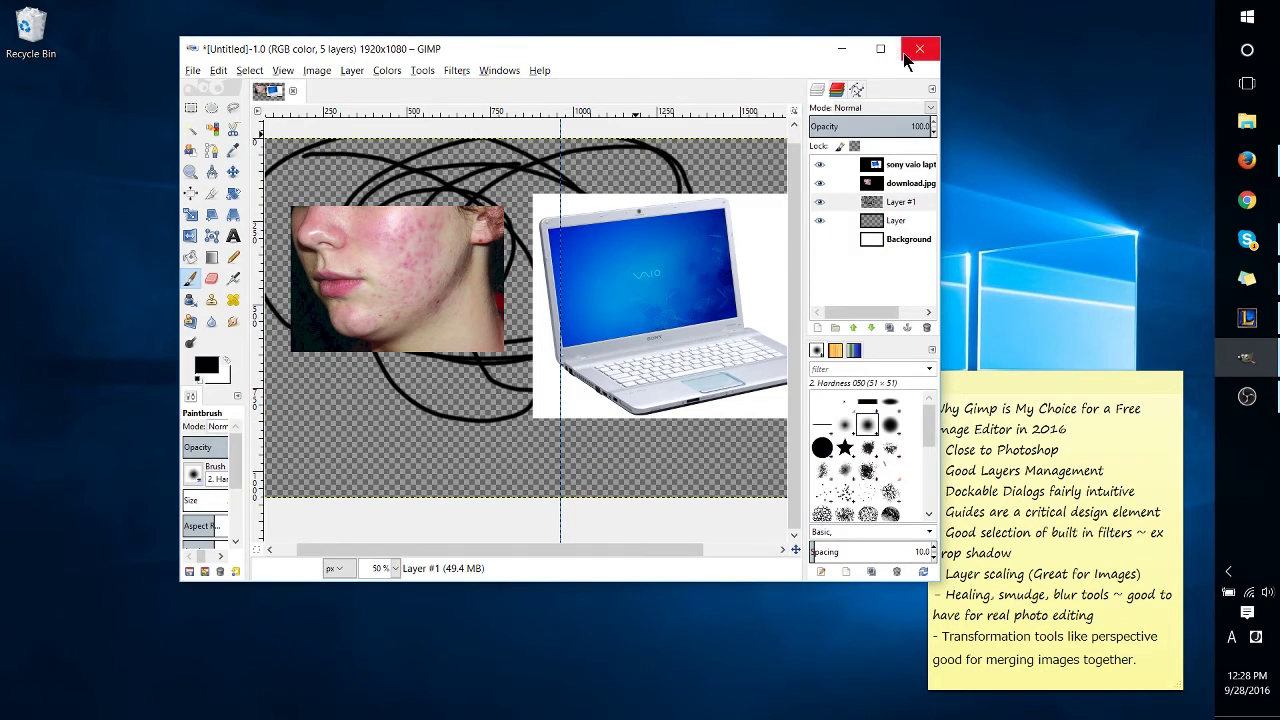
pyautogui.click(884, 50)
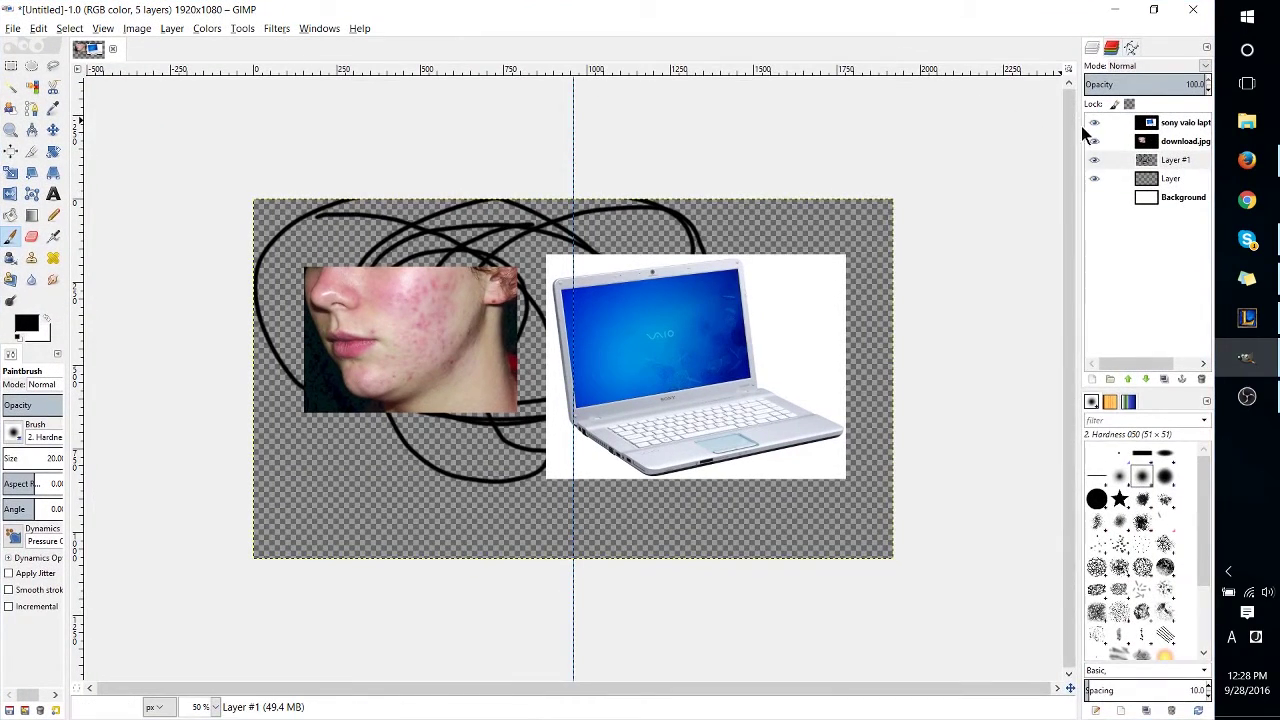
# Step: Widen the layers dock and Tool Options panel, then scroll the canvas horizontally
pyautogui.moveTo(1078, 133); pyautogui.dragTo(1040, 133)
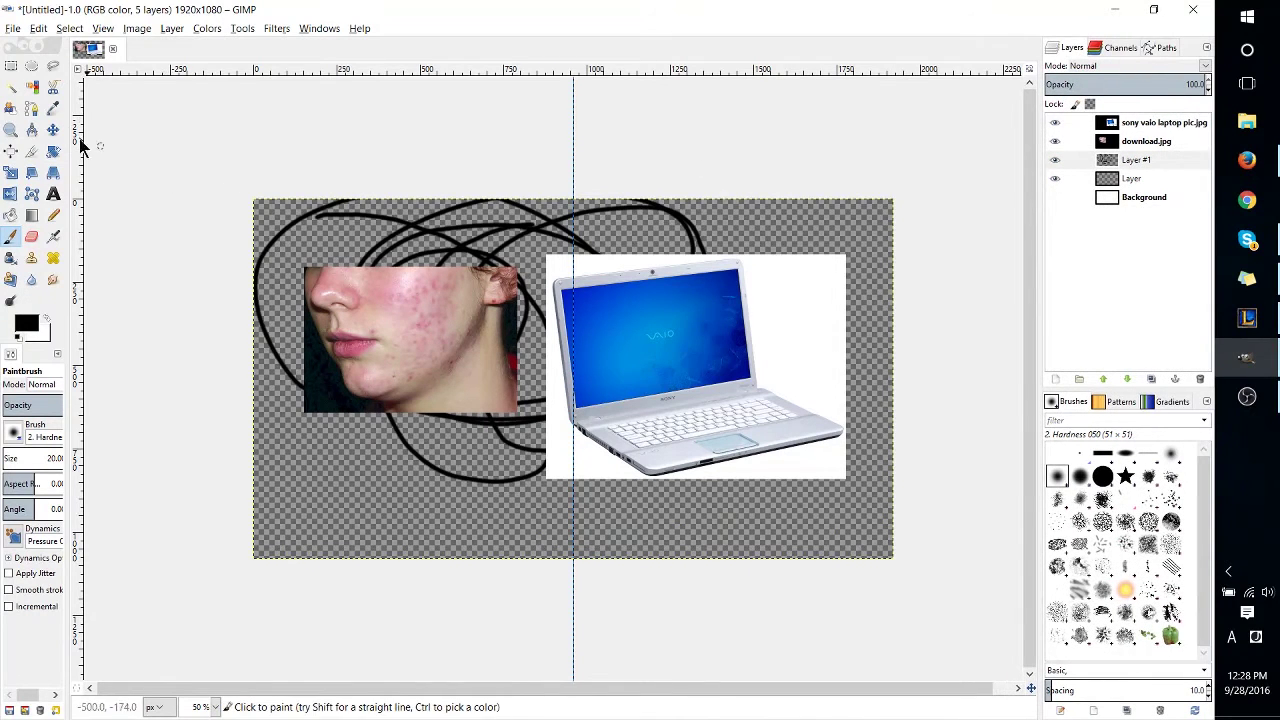
pyautogui.moveTo(68, 131); pyautogui.dragTo(188, 131)
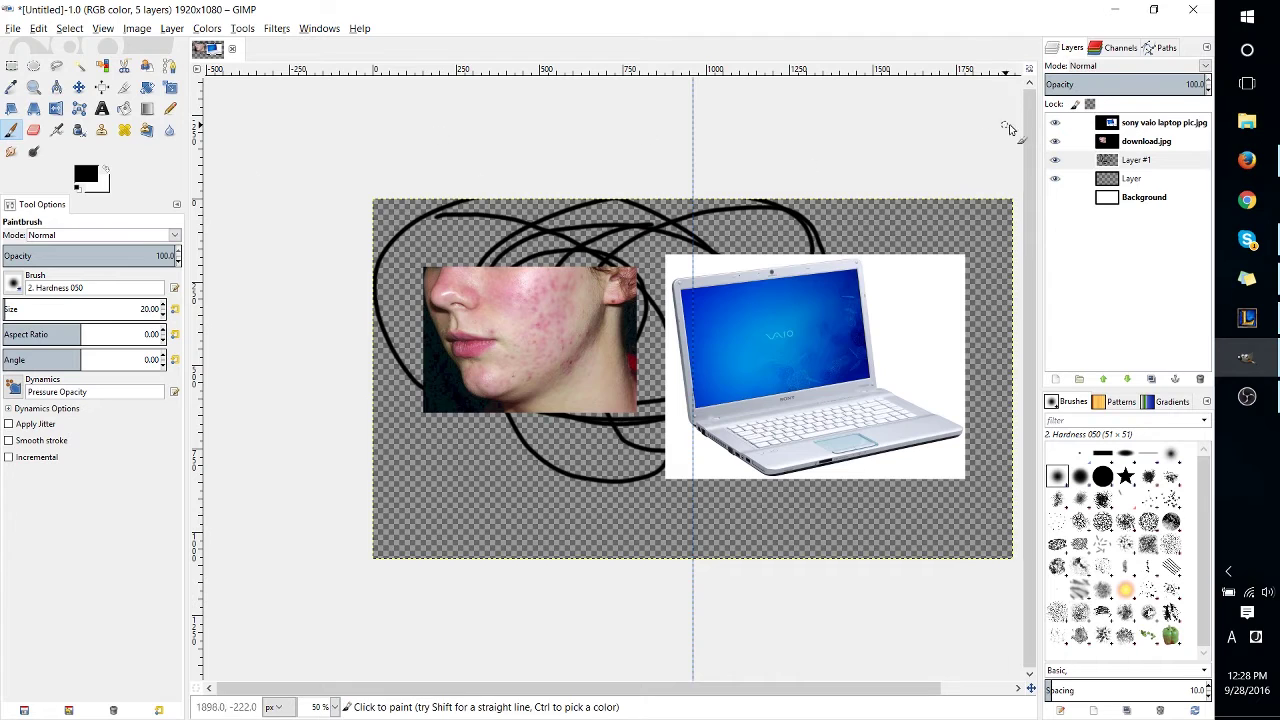
pyautogui.moveTo(689, 694); pyautogui.dragTo(749, 694)
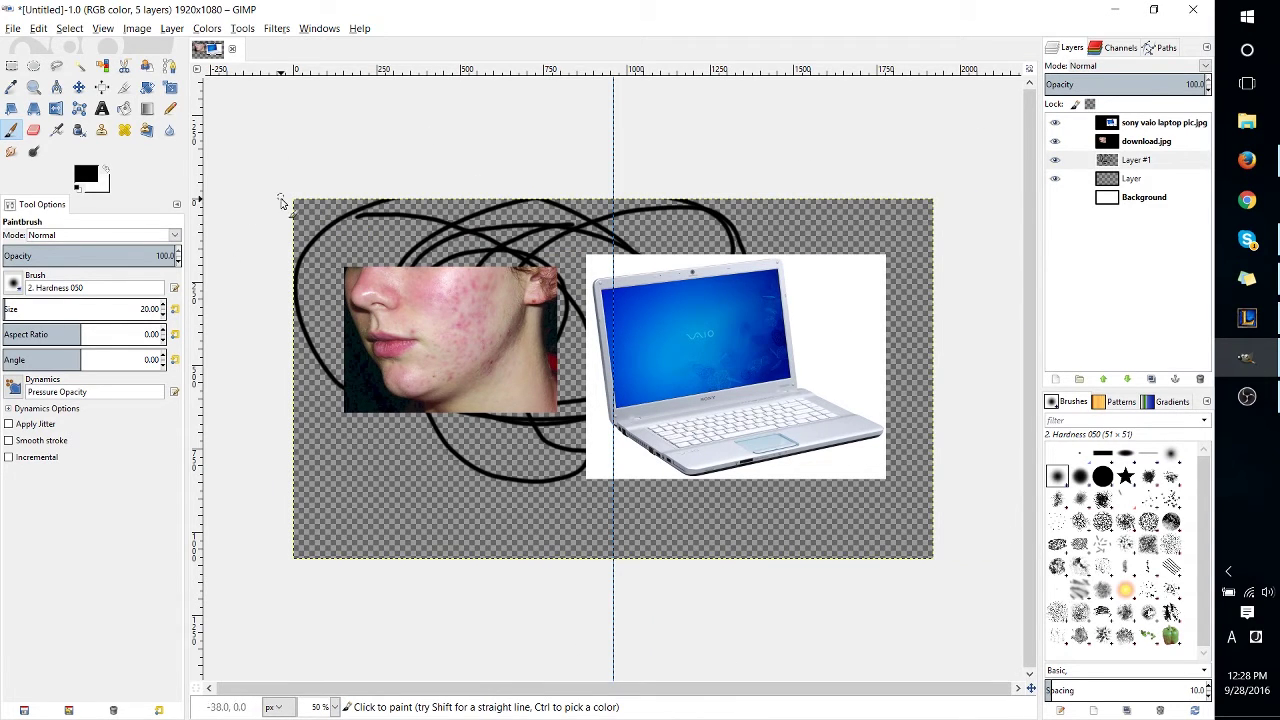
pyautogui.click(320, 28)
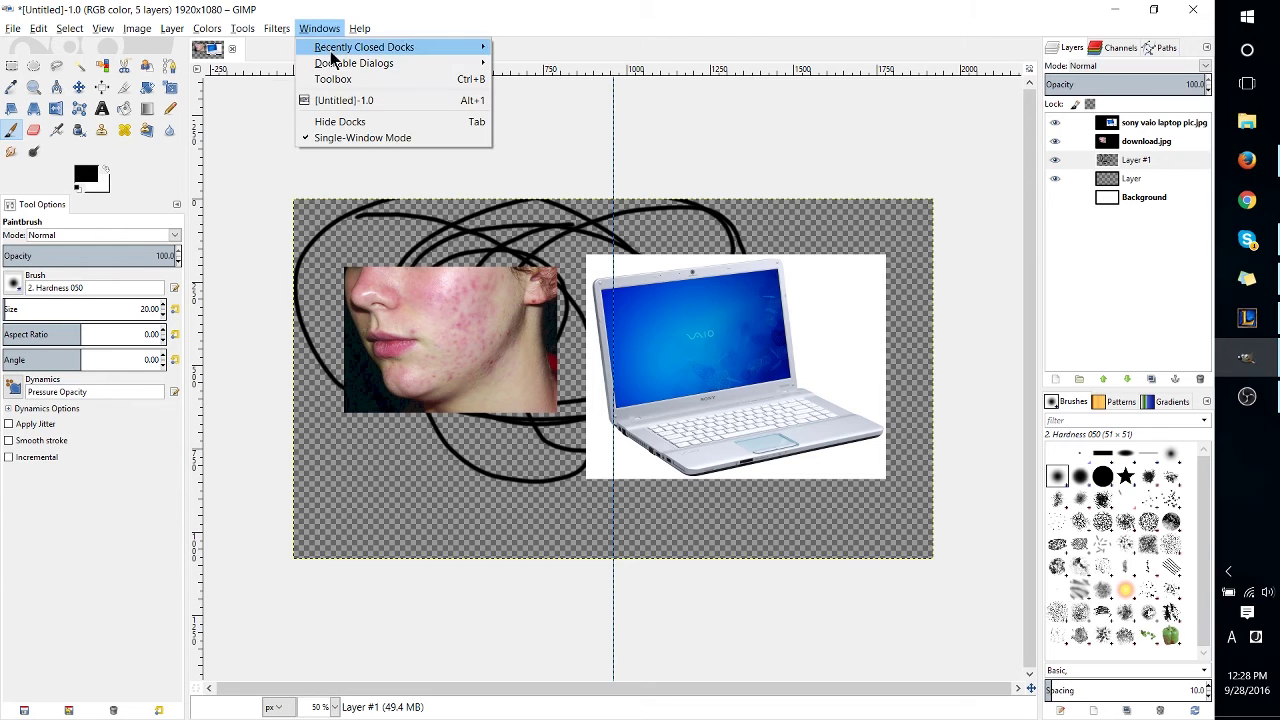
pyautogui.moveTo(331, 52)
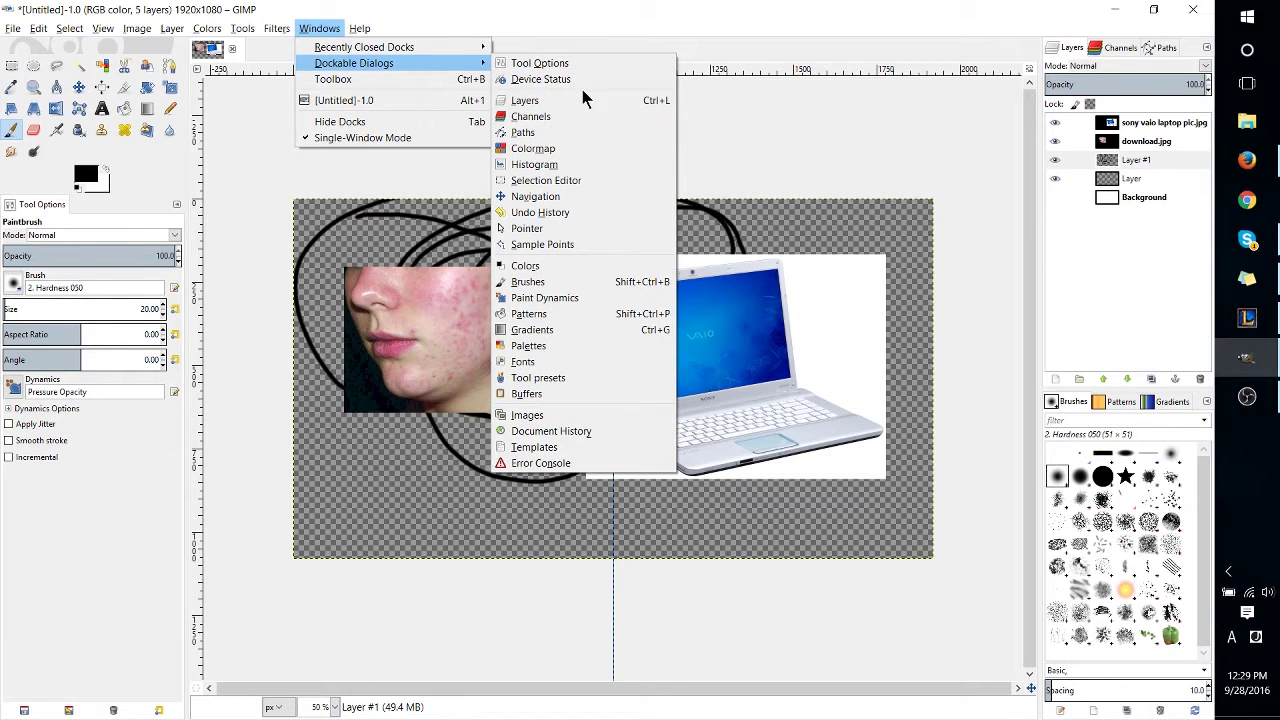
pyautogui.click(583, 149)
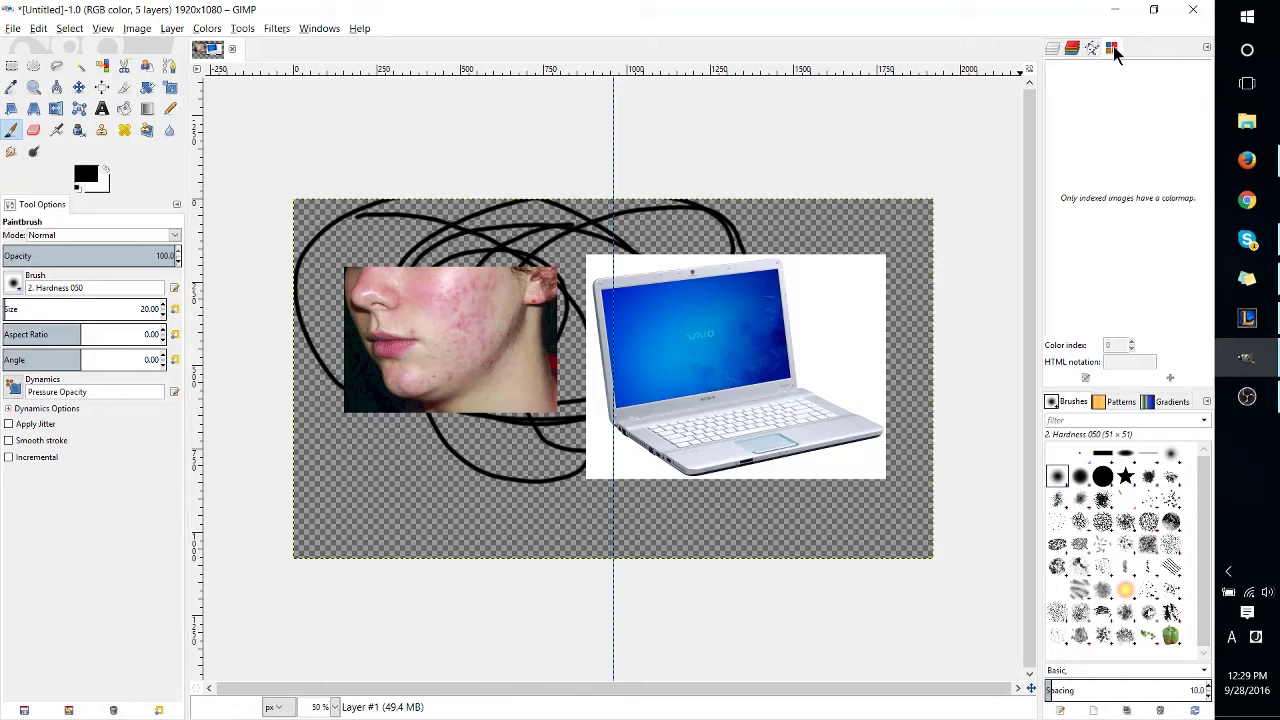
pyautogui.click(319, 28)
pyautogui.moveTo(354, 63)
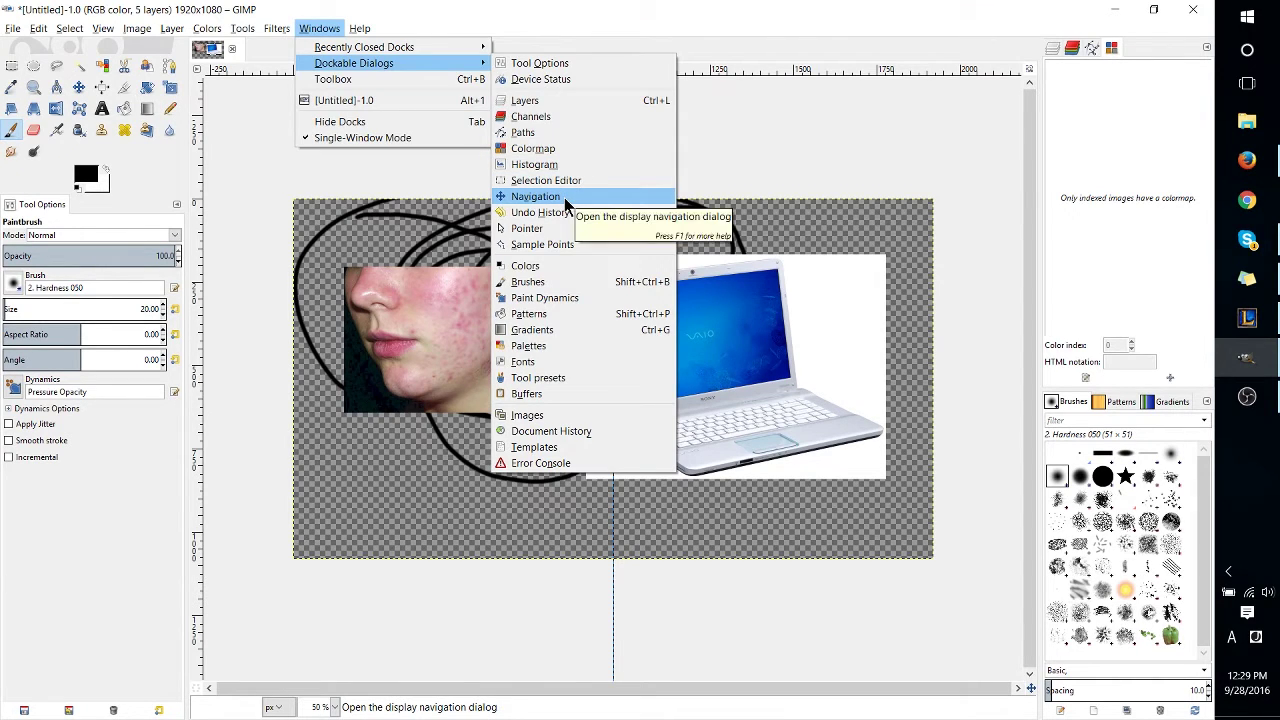
pyautogui.click(566, 204)
pyautogui.click(1110, 49)
pyautogui.click(1111, 52)
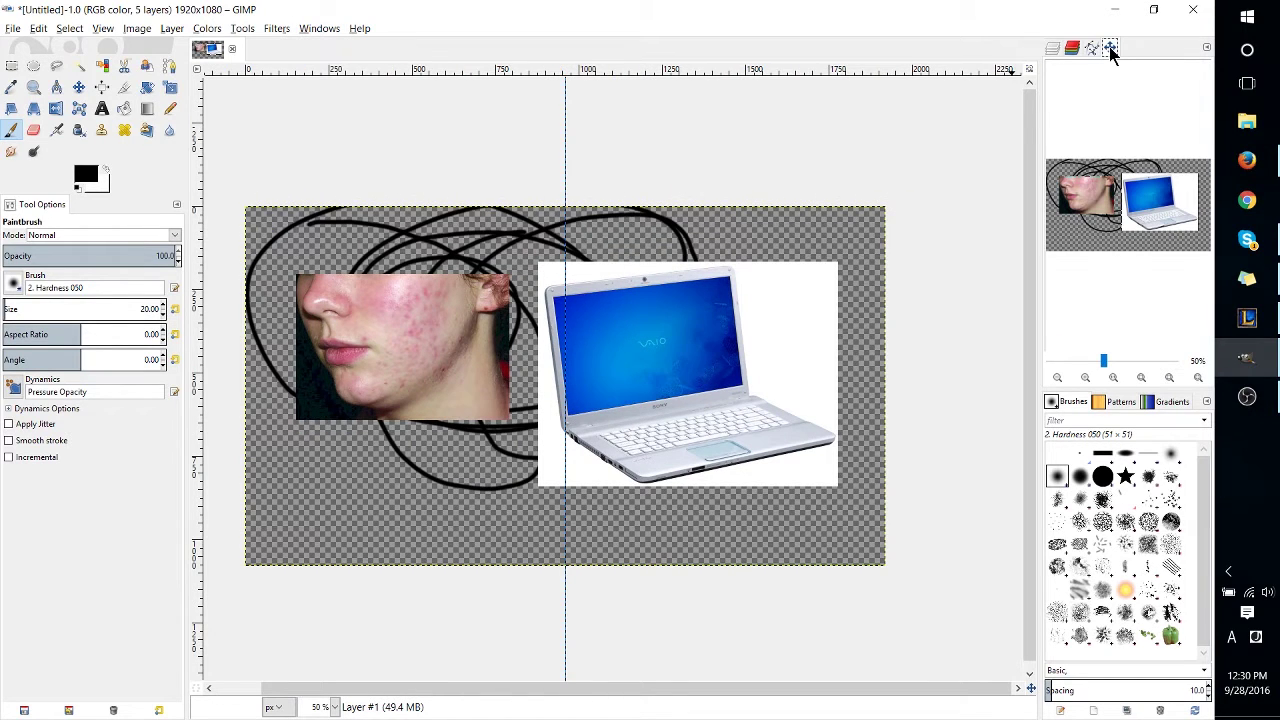
pyautogui.moveTo(1110, 52); pyautogui.dragTo(778, 137)
pyautogui.moveTo(797, 50); pyautogui.dragTo(954, 105)
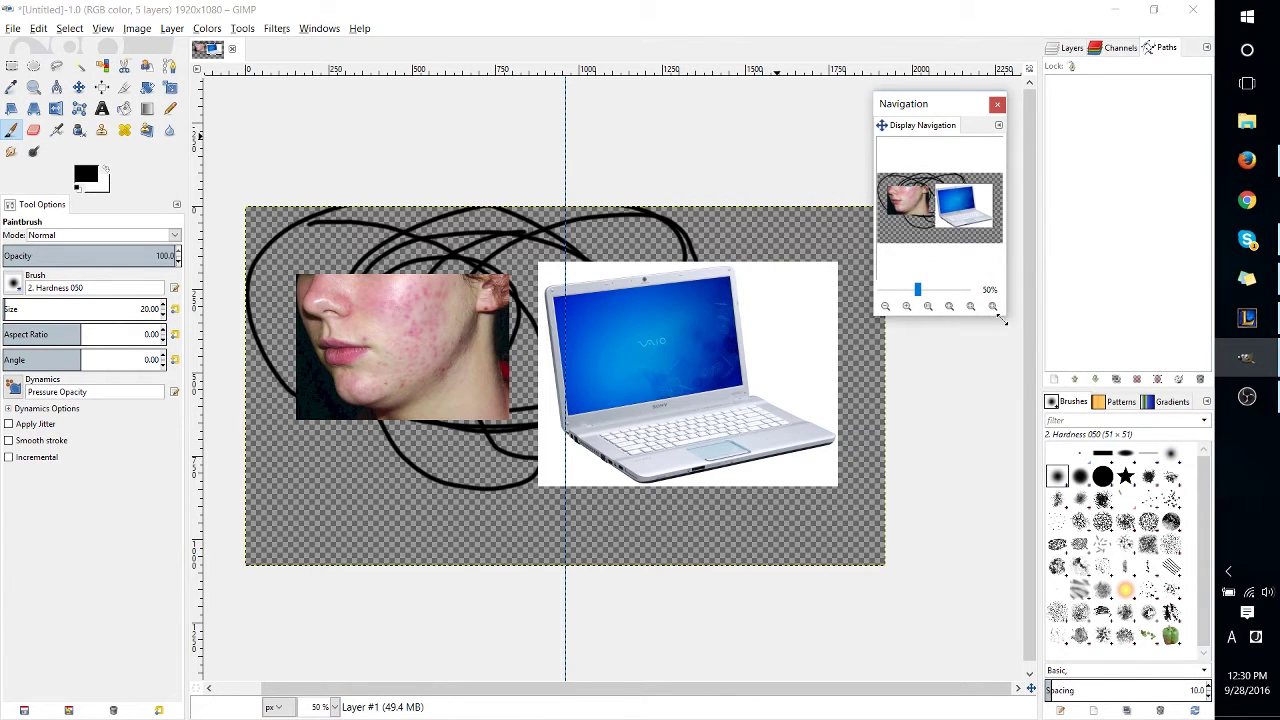
pyautogui.moveTo(1002, 318); pyautogui.dragTo(1107, 381)
pyautogui.moveTo(1015, 115); pyautogui.dragTo(963, 118)
pyautogui.click(1021, 104)
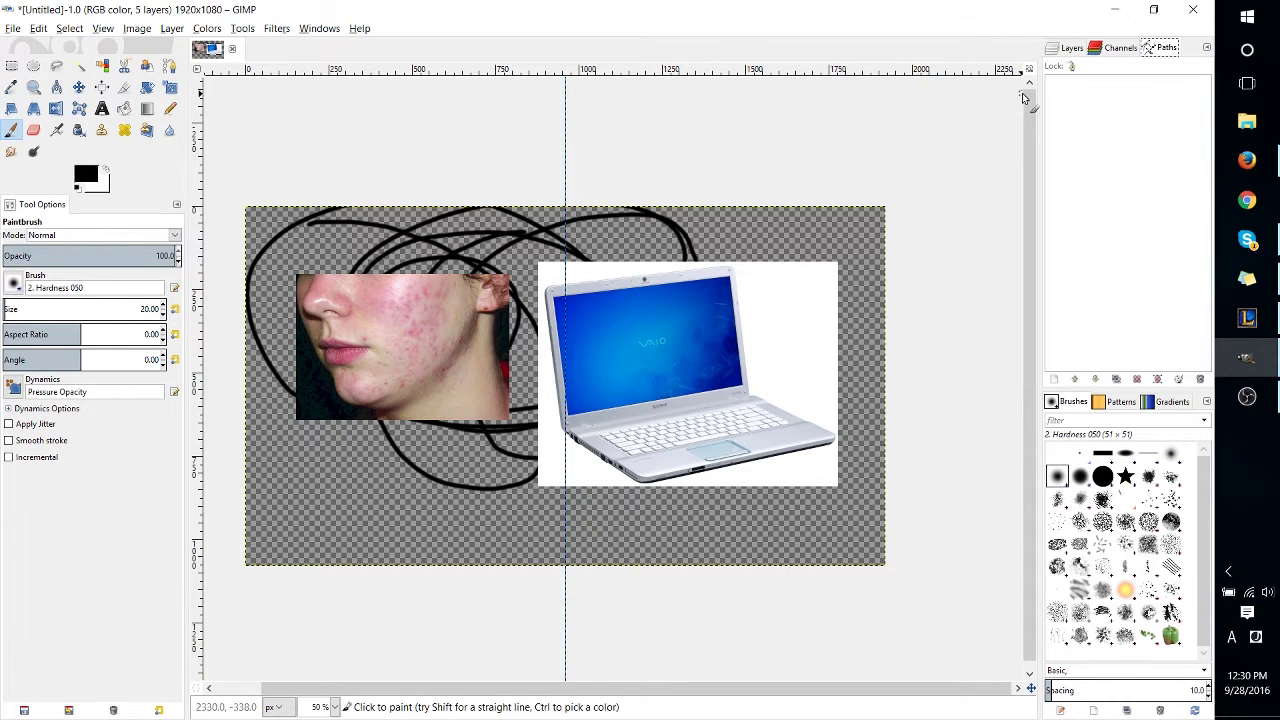
pyautogui.click(1067, 47)
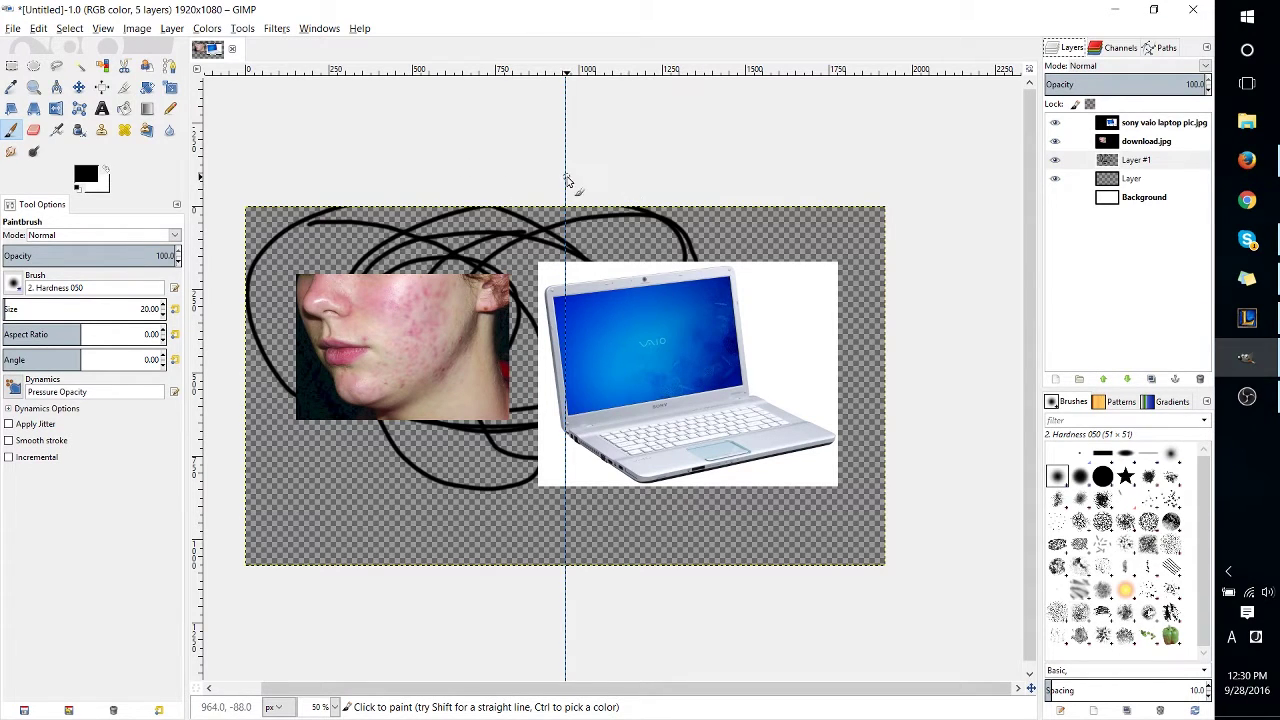
# Step: Add a horizontal guide at 50% of the image height
pyautogui.click(137, 28)
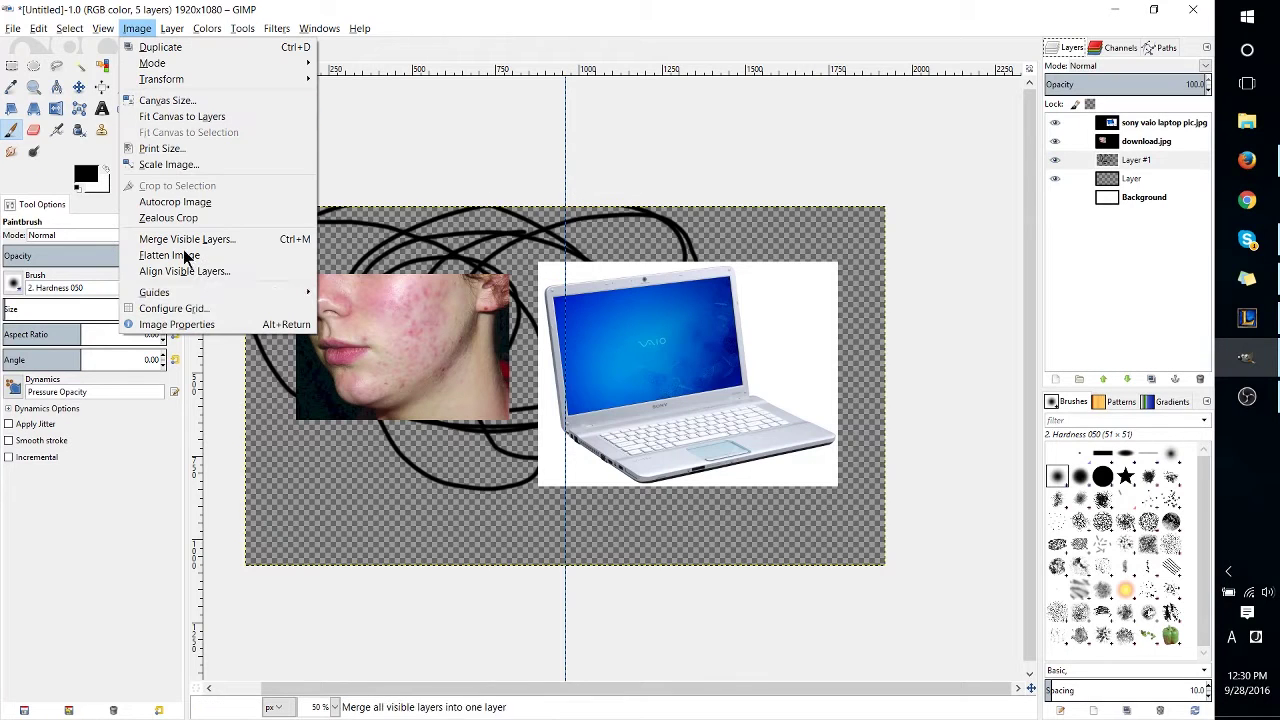
pyautogui.moveTo(204, 298)
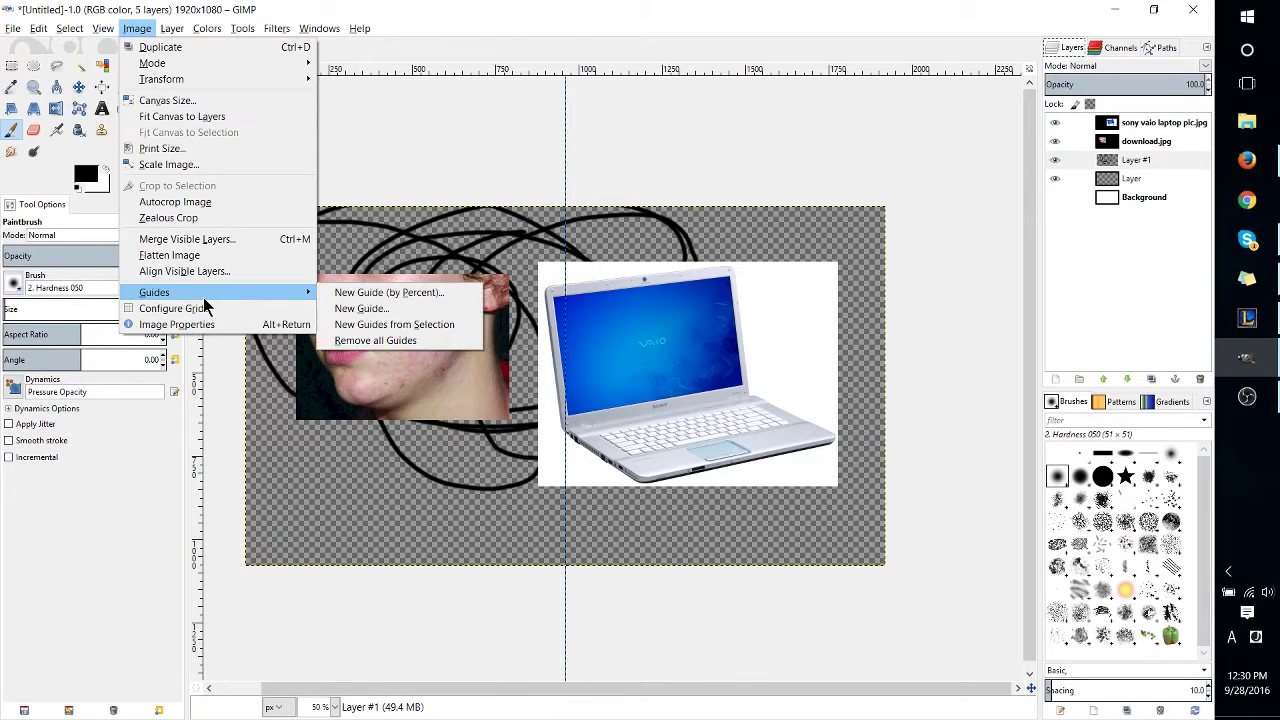
pyautogui.click(394, 293)
pyautogui.click(642, 336)
pyautogui.click(645, 352)
pyautogui.click(676, 436)
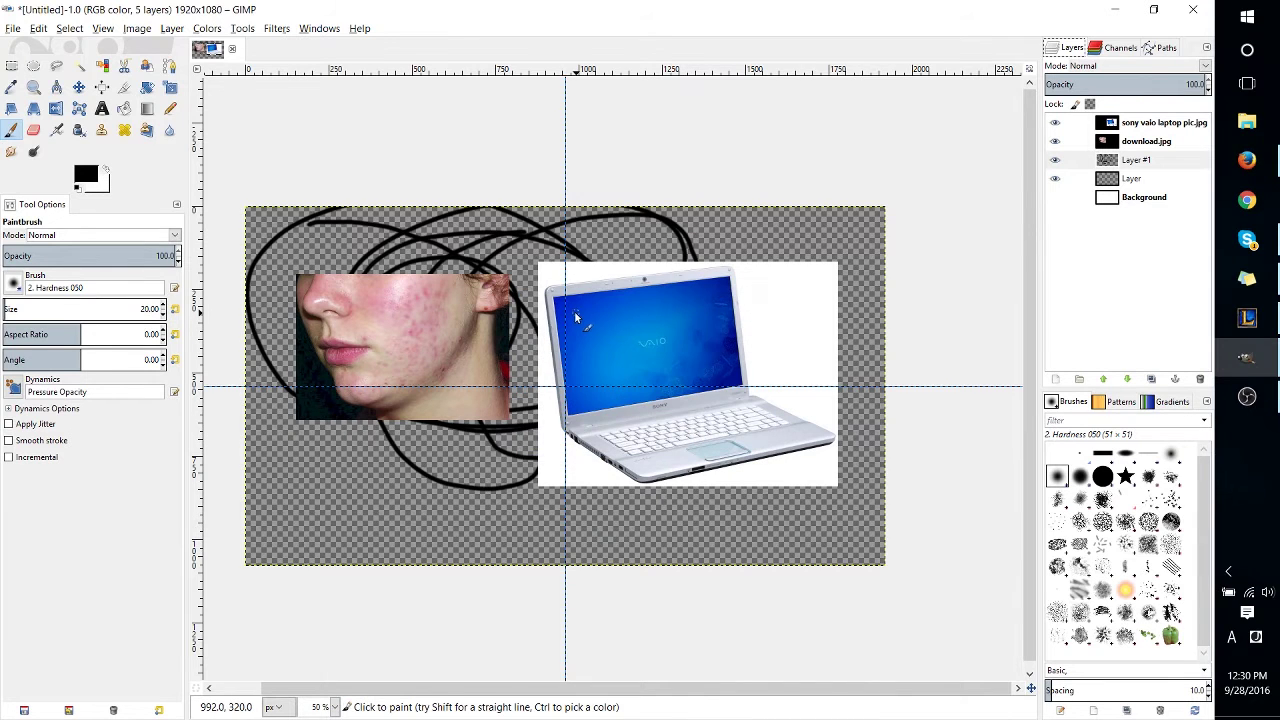
# Step: Drag the laptop layer up and left with the Move tool, then undo the move
pyautogui.click(78, 87)
pyautogui.click(1150, 124)
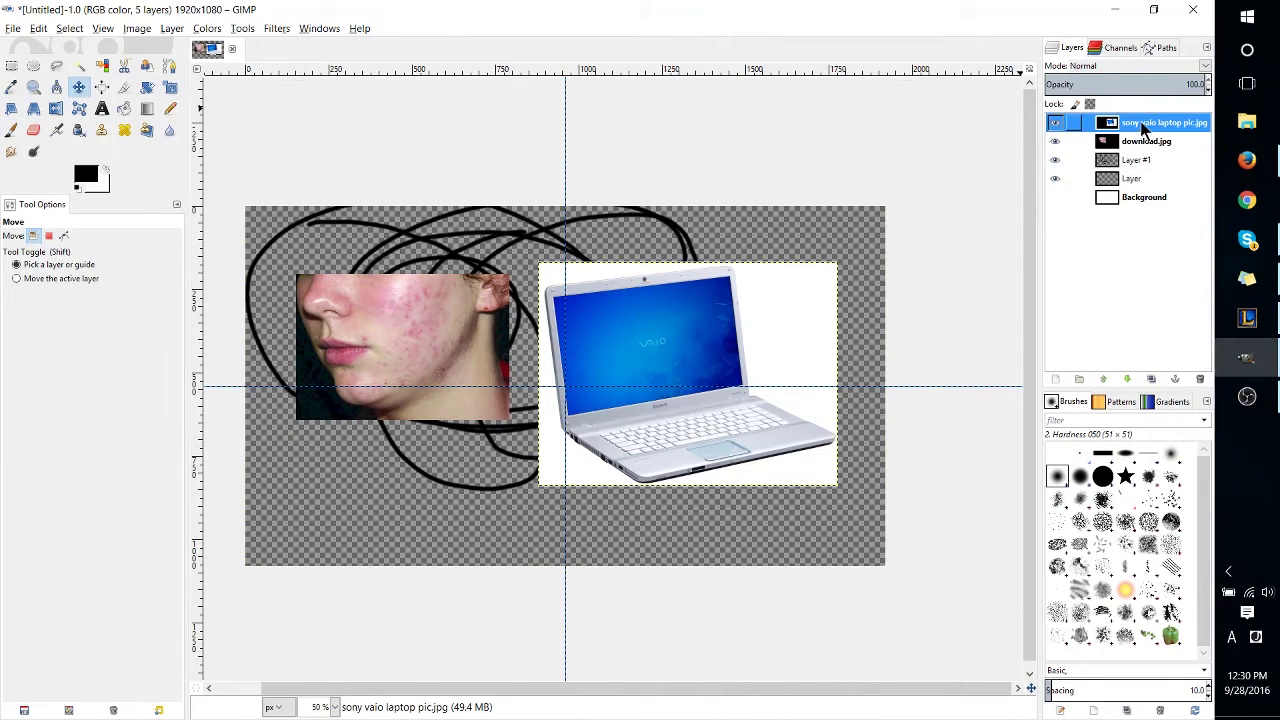
pyautogui.click(134, 28)
pyautogui.moveTo(105, 29)
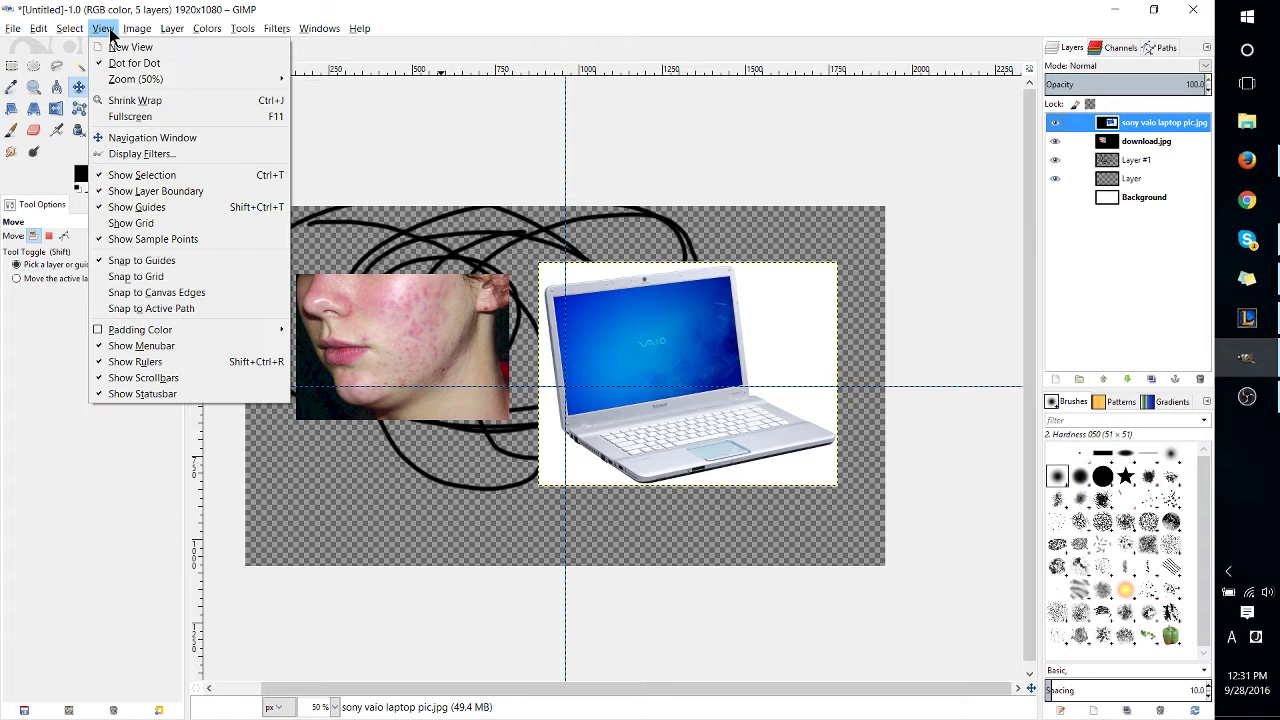
pyautogui.click(756, 337)
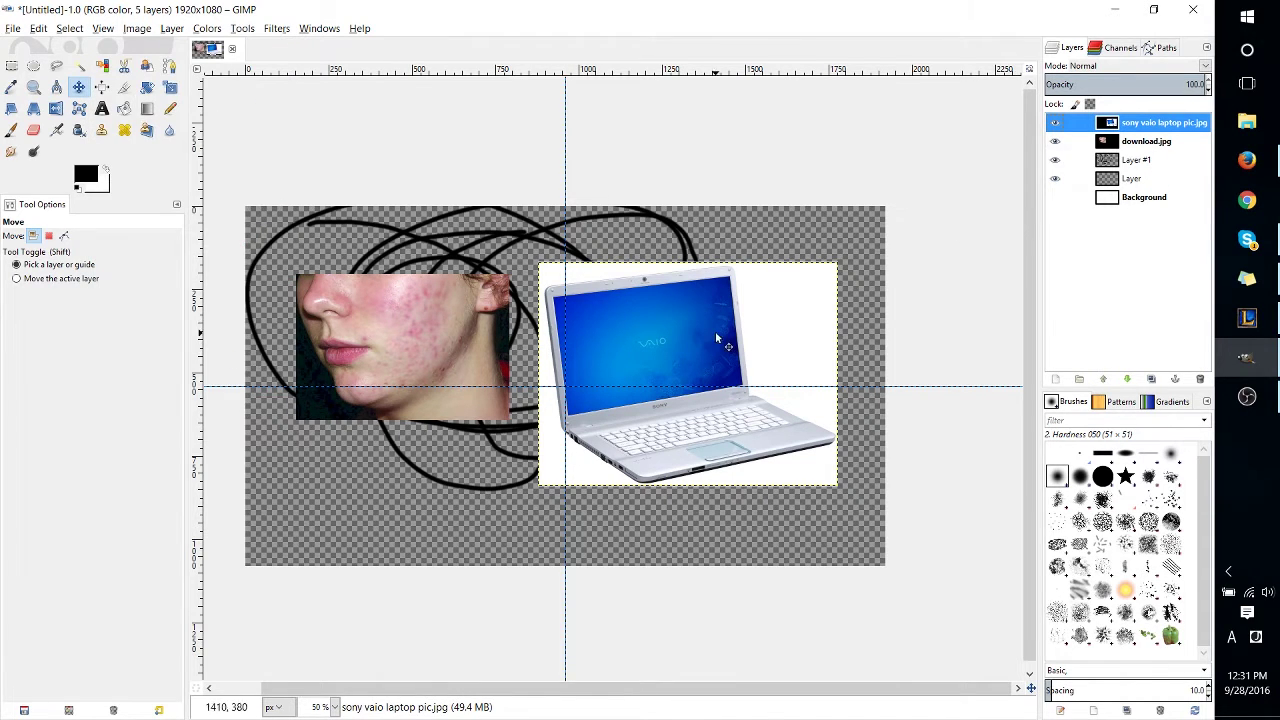
pyautogui.moveTo(715, 331); pyautogui.dragTo(594, 345)
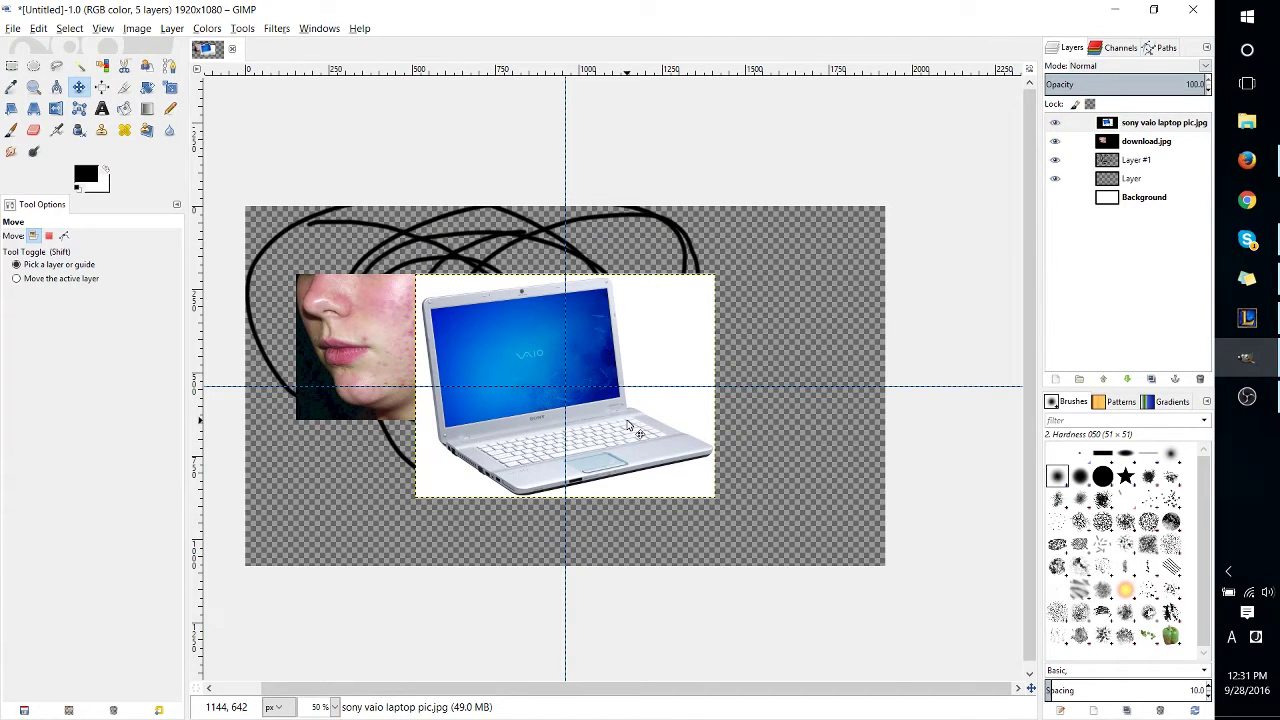
pyautogui.hotkey('ctrl', 'z')
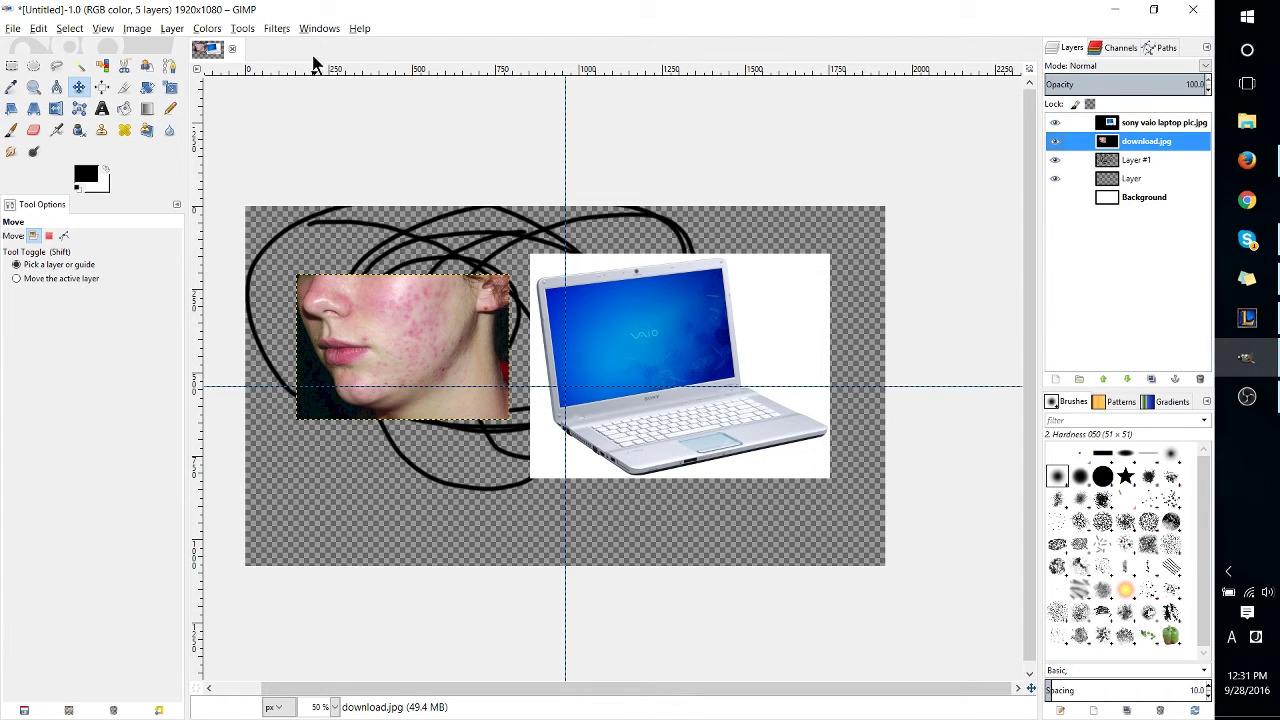
pyautogui.click(276, 29)
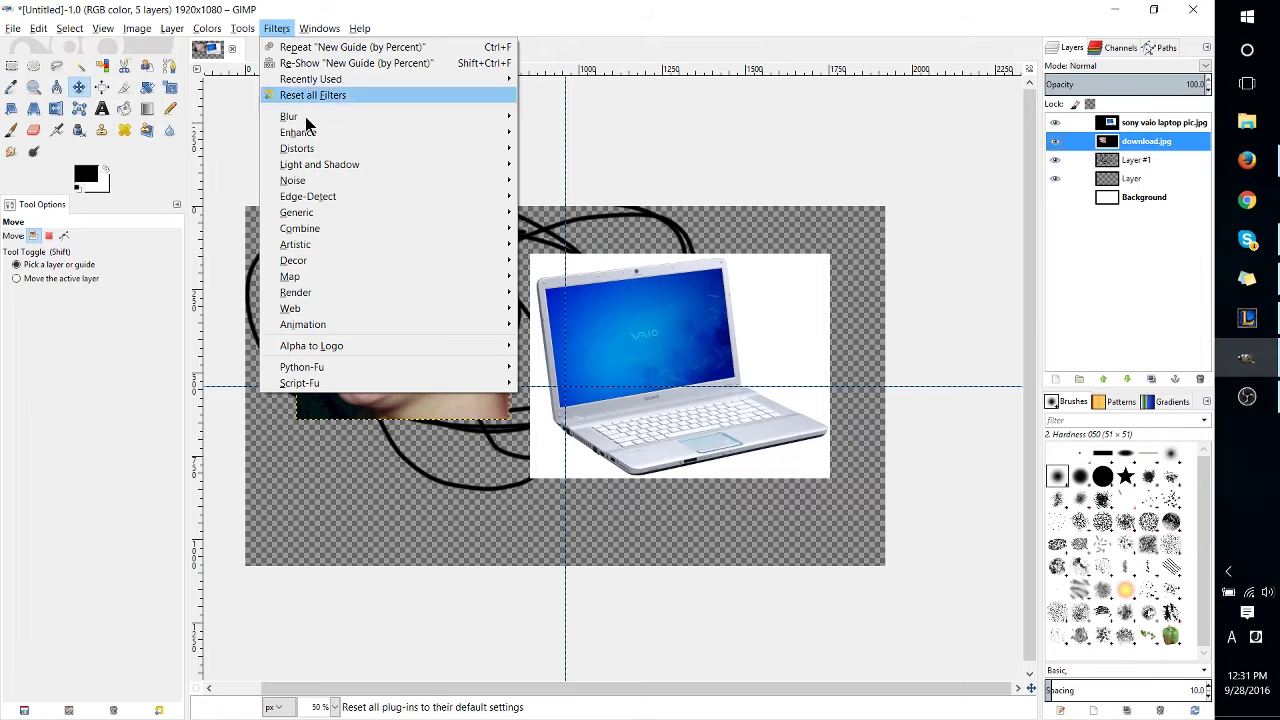
pyautogui.moveTo(313, 151)
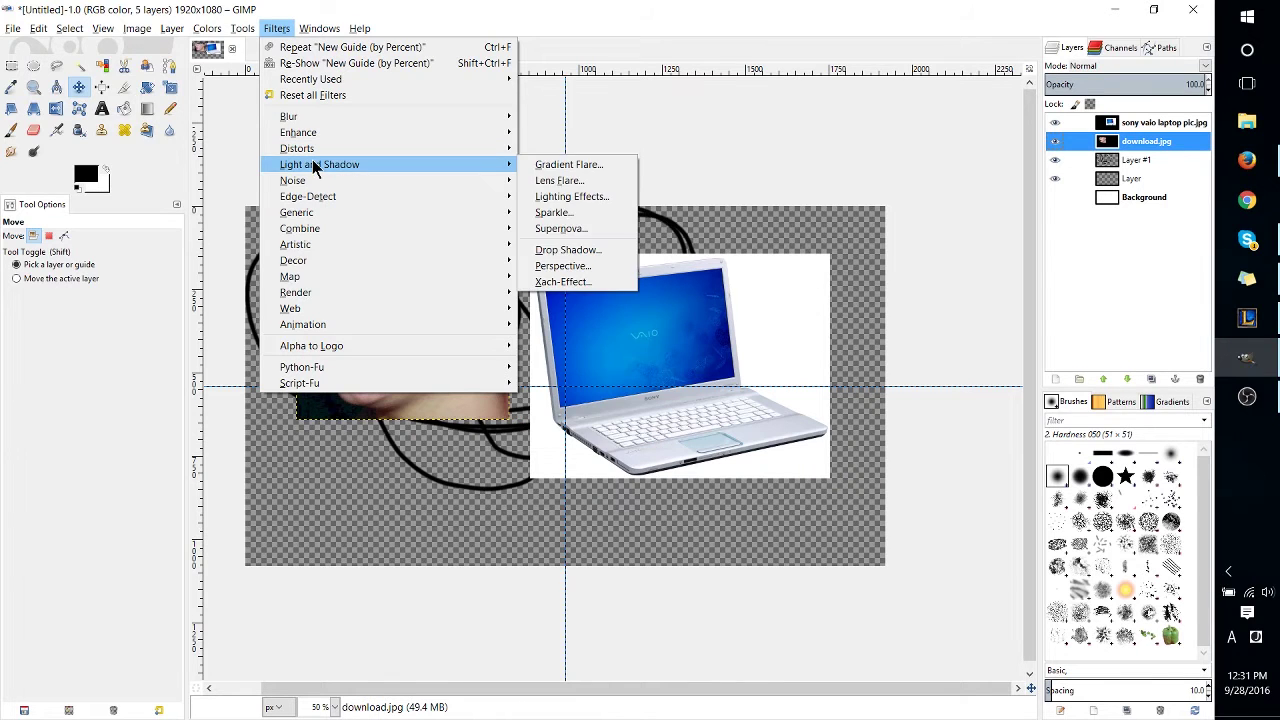
pyautogui.moveTo(314, 186)
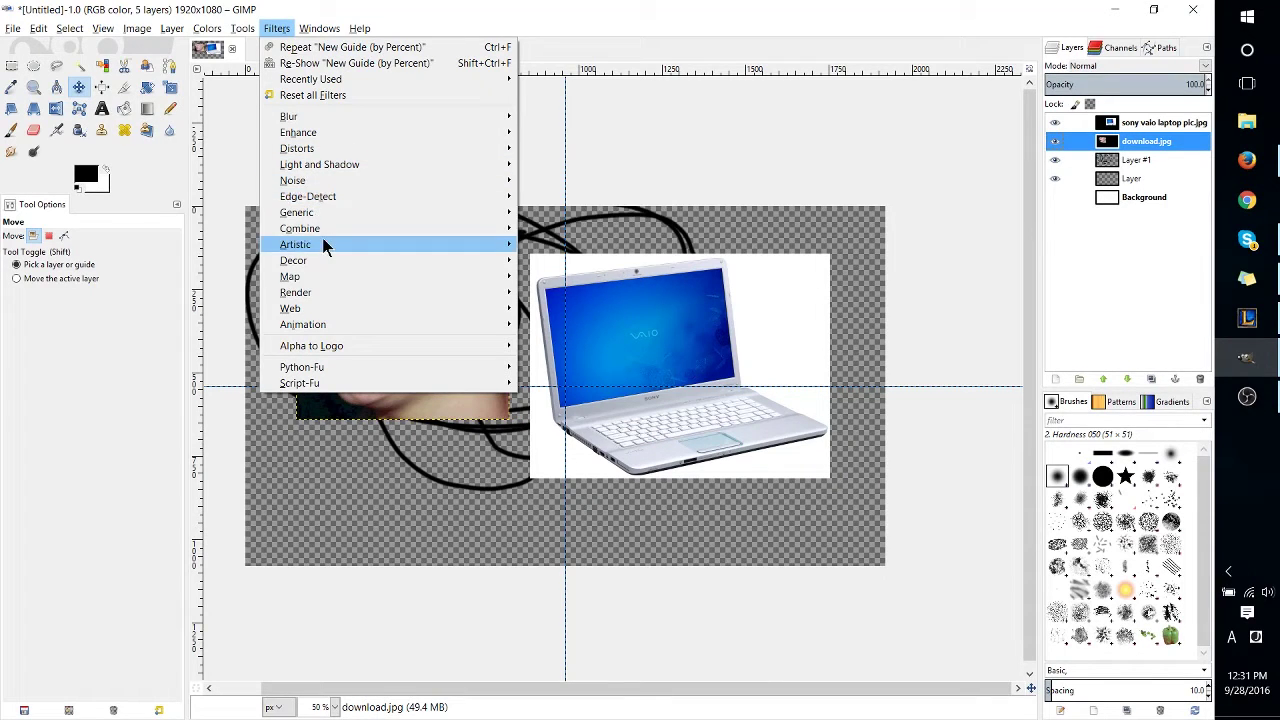
pyautogui.moveTo(333, 226)
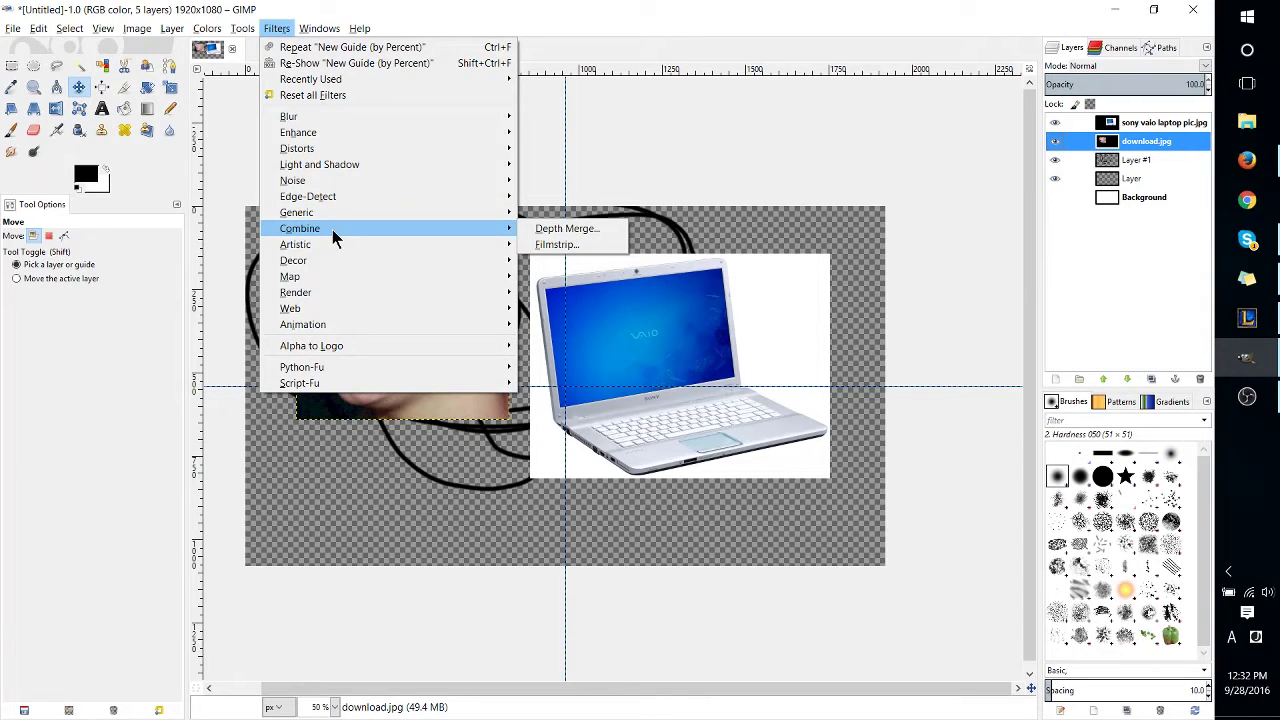
pyautogui.moveTo(360, 165)
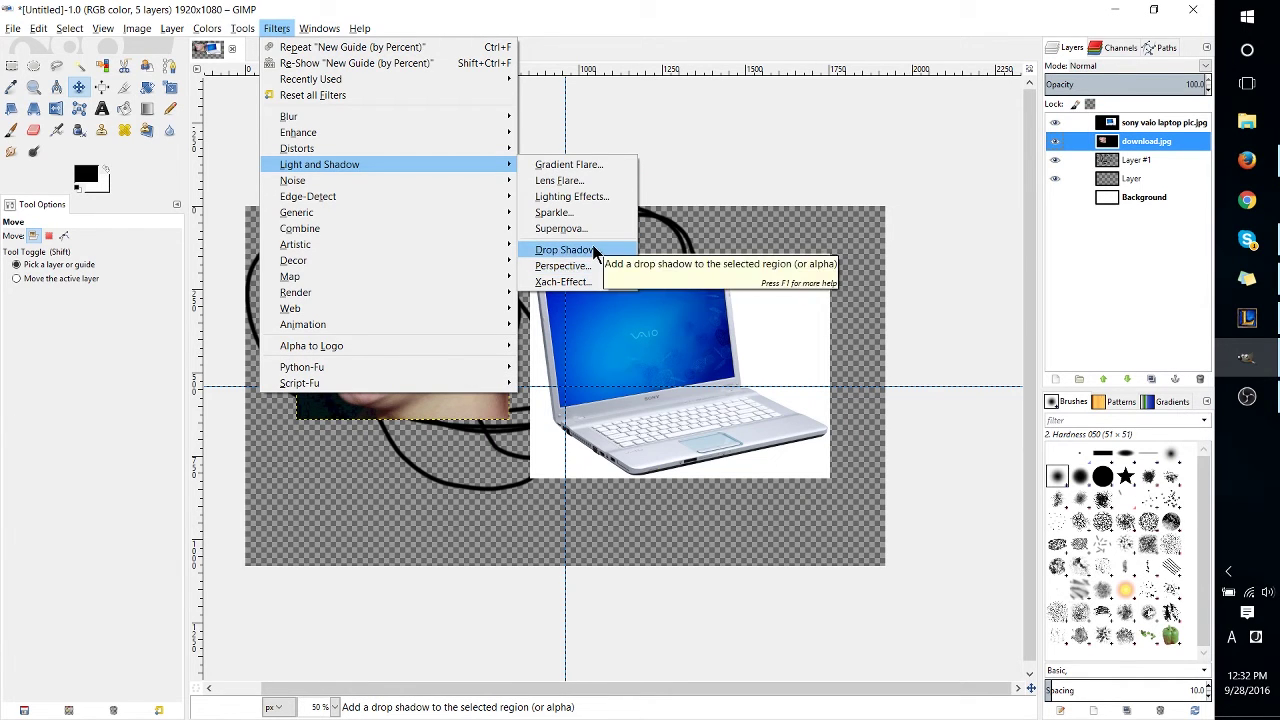
pyautogui.moveTo(422, 267)
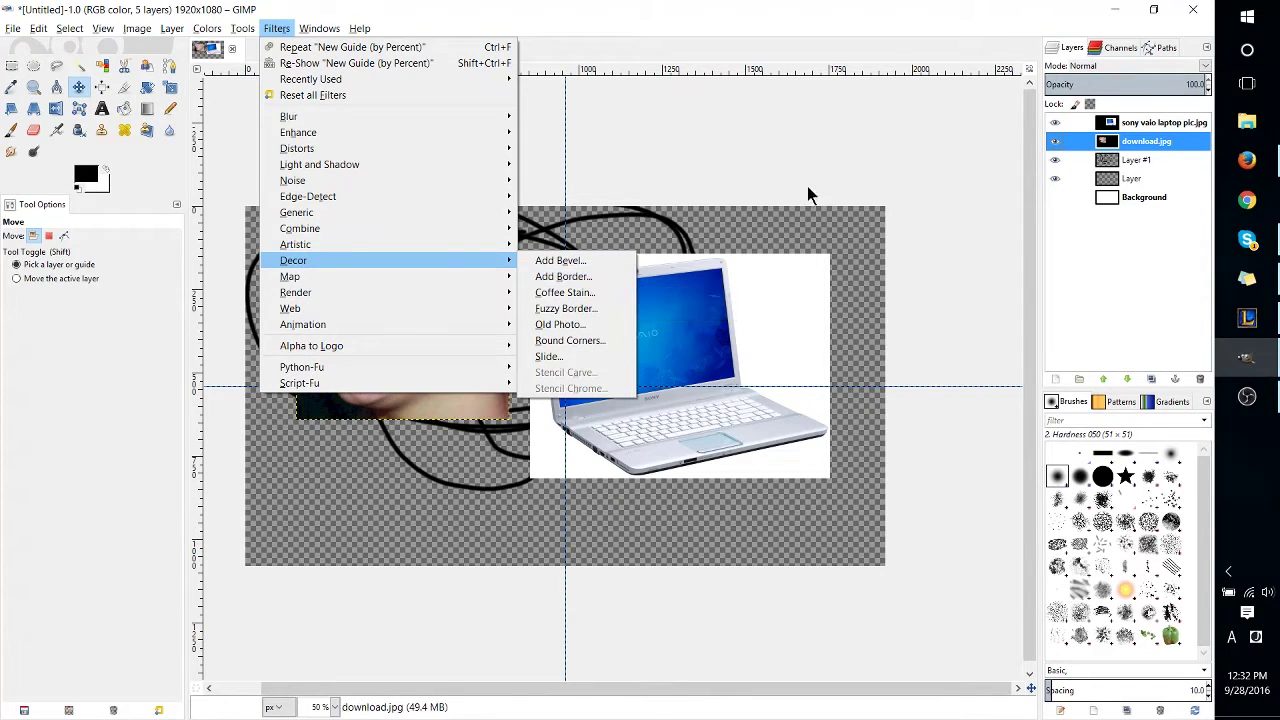
pyautogui.click(840, 186)
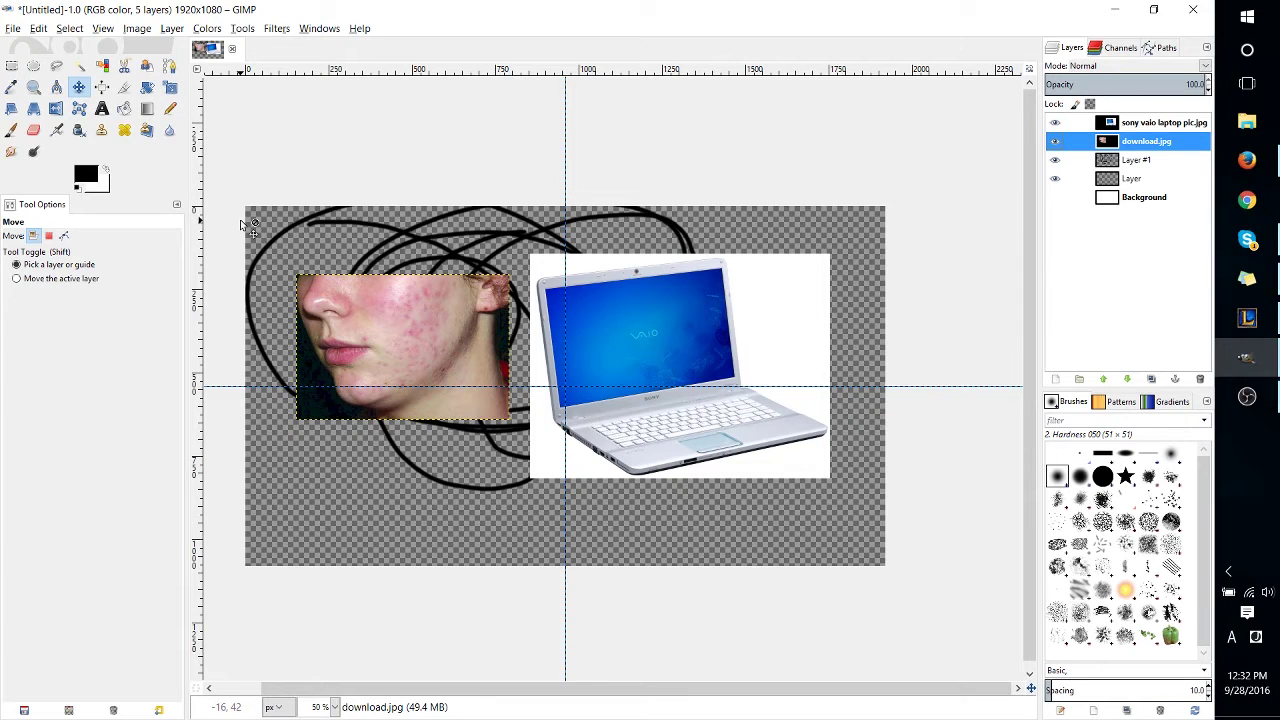
# Step: Apply the Add Border filter to frame the image in blue
pyautogui.click(274, 30)
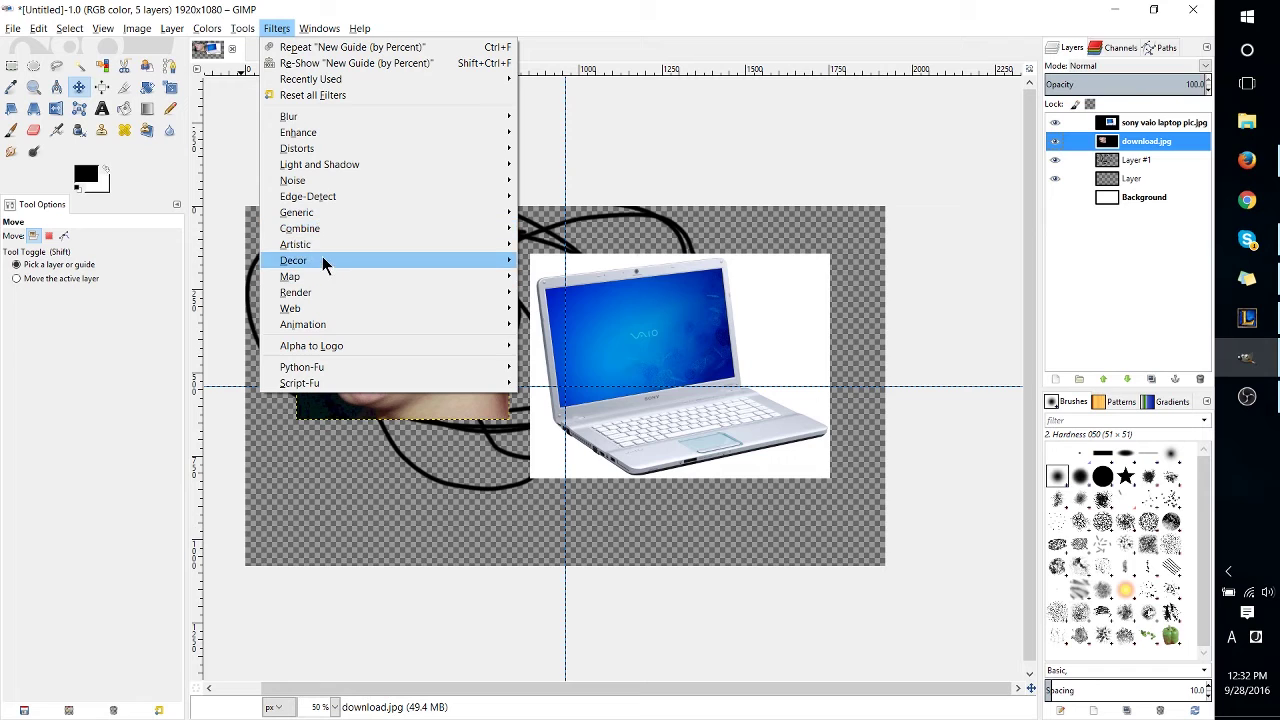
pyautogui.moveTo(323, 260)
pyautogui.click(565, 276)
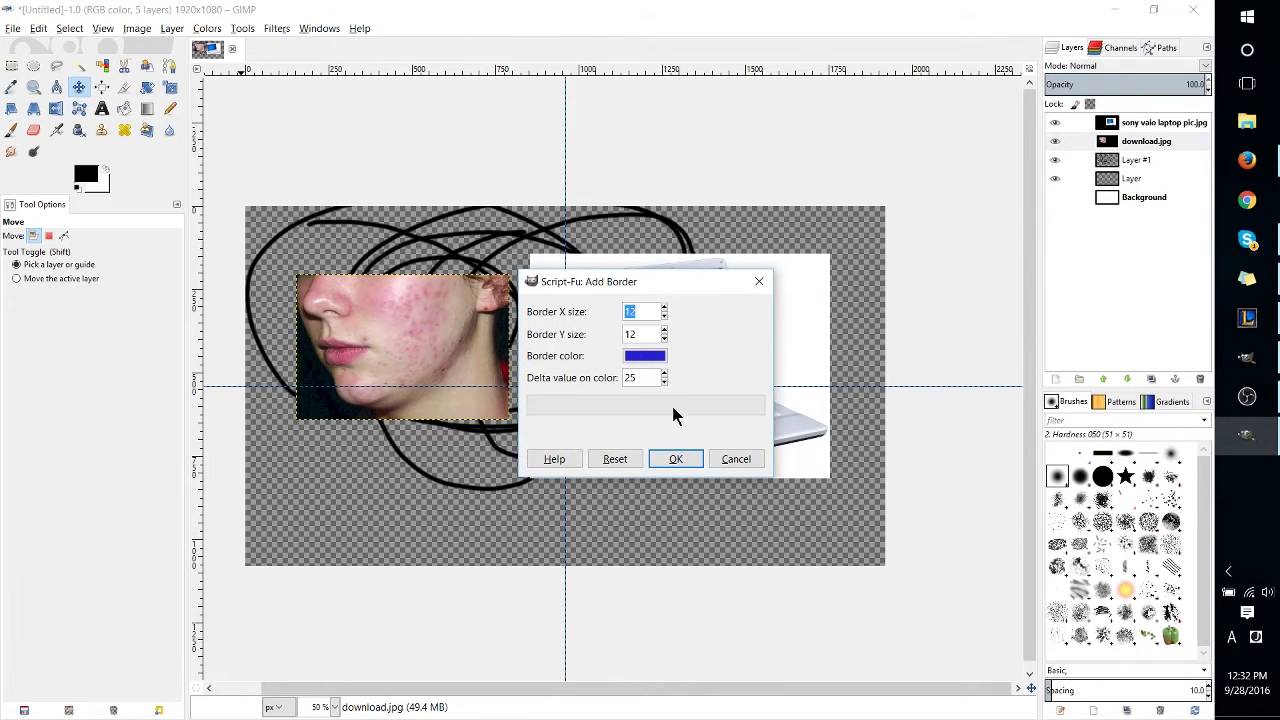
pyautogui.click(676, 459)
# Step: Scroll back to the whole composition and make the download.jpg face layer active
pyautogui.scroll(4, 886, 210)
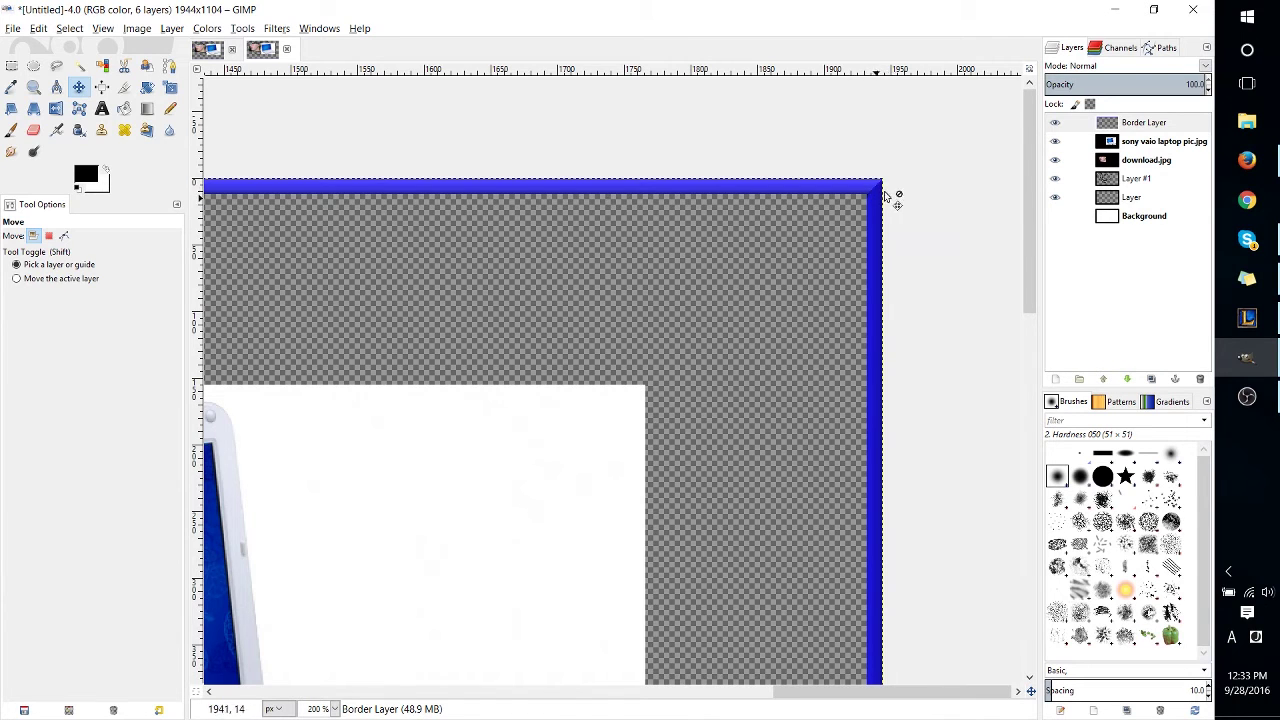
pyautogui.moveTo(885, 195); pyautogui.dragTo(857, 237)
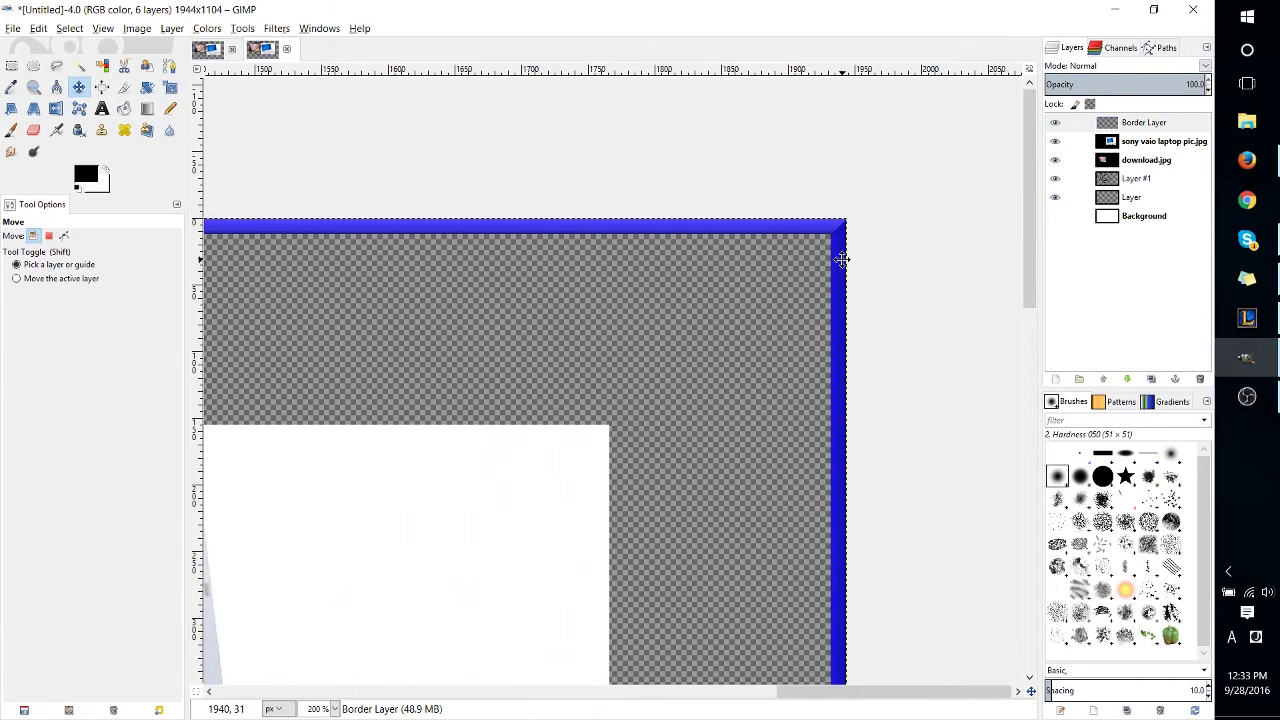
pyautogui.moveTo(840, 257); pyautogui.dragTo(847, 245)
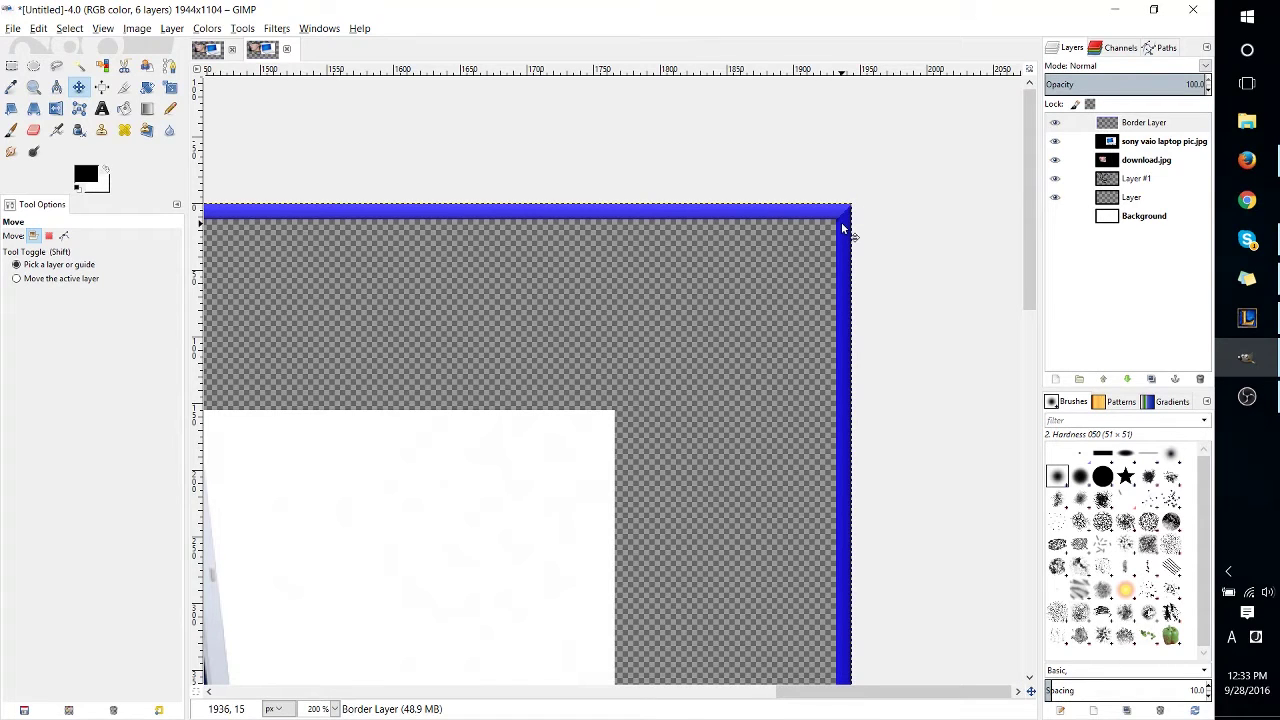
pyautogui.keyDown('ctrl'); pyautogui.scroll(-3, 834, 263); pyautogui.keyUp('ctrl')
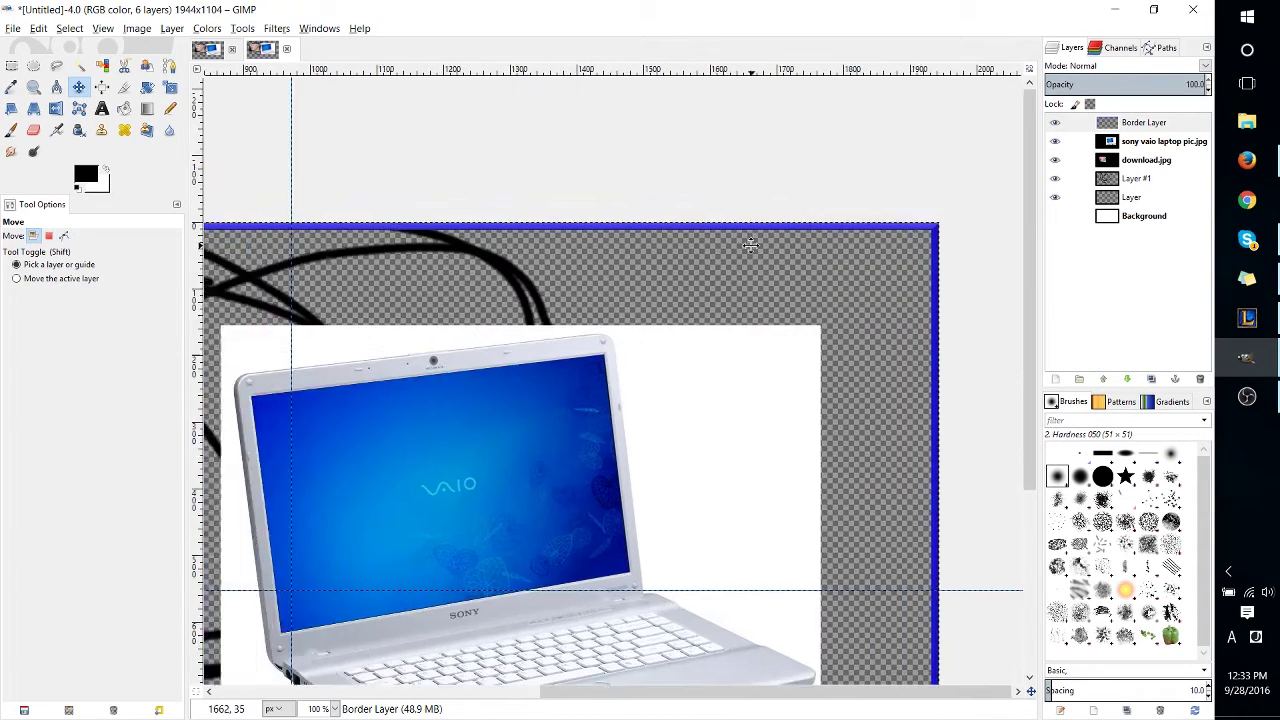
pyautogui.hscroll(-5, 777, 279)
pyautogui.hscroll(-6, 508, 262)
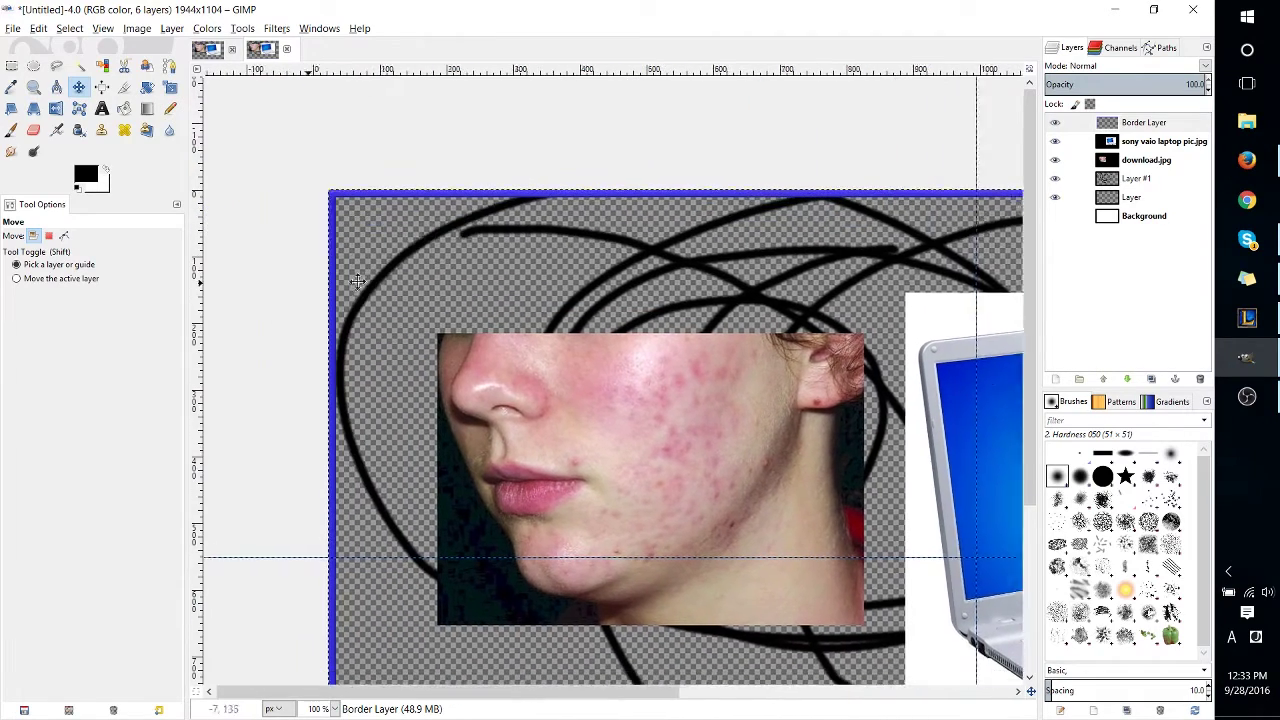
pyautogui.hscroll(-1, 369, 281)
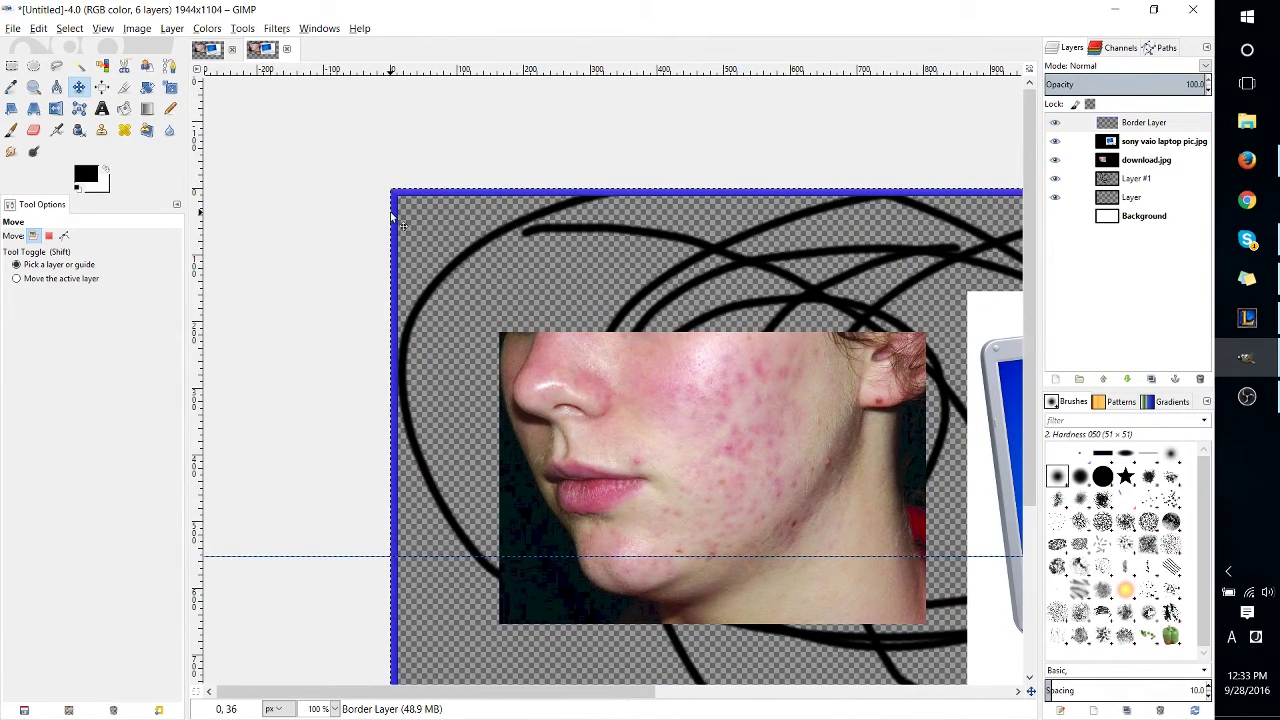
pyautogui.scroll(-6, 557, 273)
pyautogui.click(557, 273)
pyautogui.keyDown('ctrl'); pyautogui.scroll(-1, 657, 195); pyautogui.keyUp('ctrl')
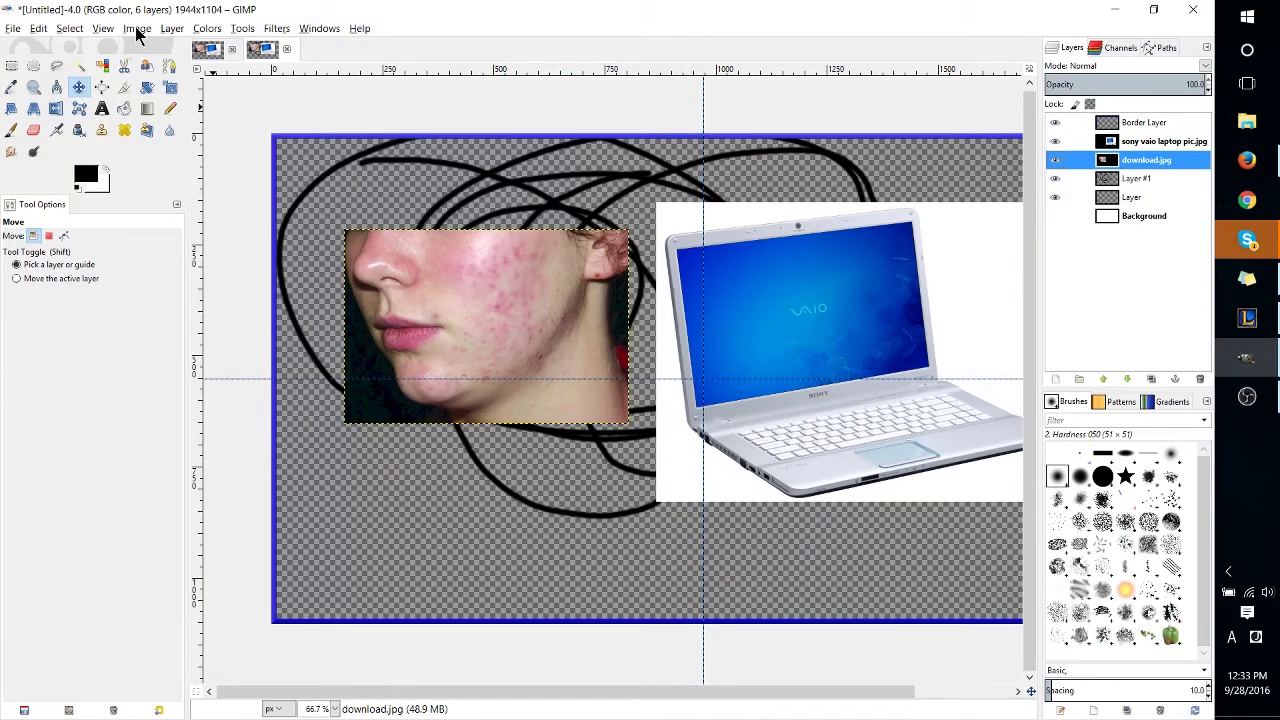
# Step: Scale the face photo layer to 500 px wide, 342 px high
pyautogui.click(172, 32)
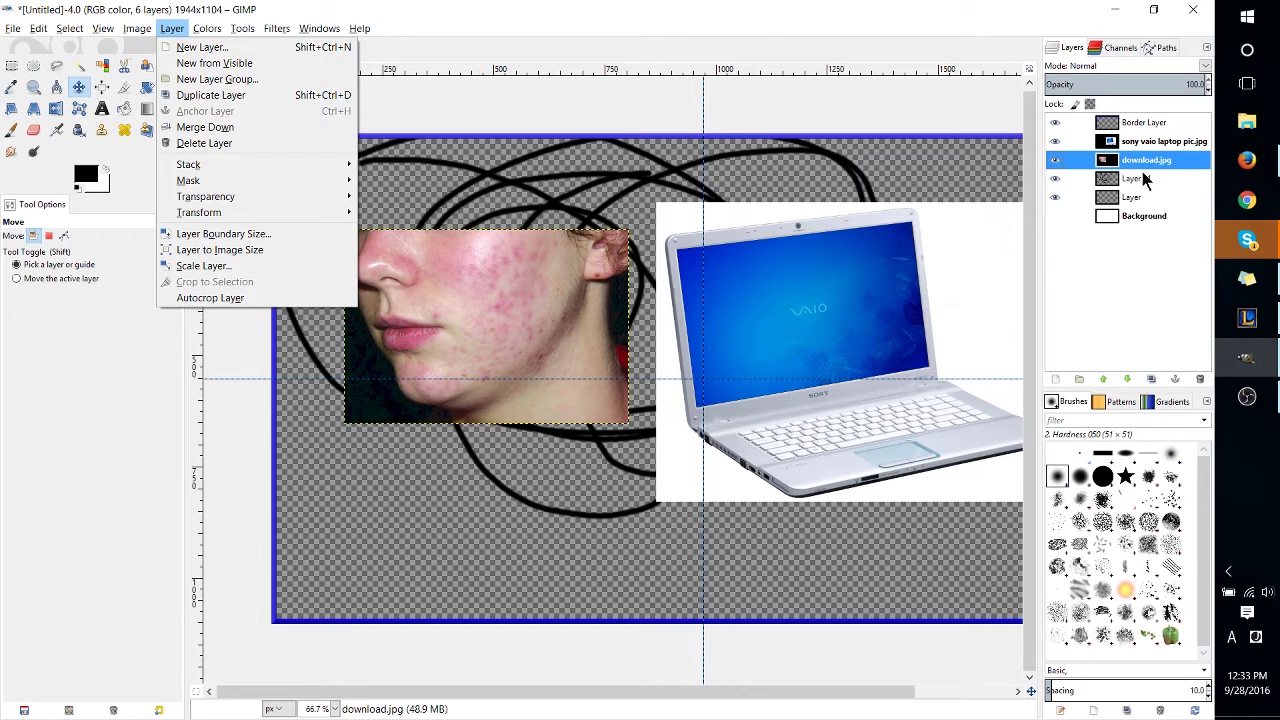
pyautogui.click(272, 266)
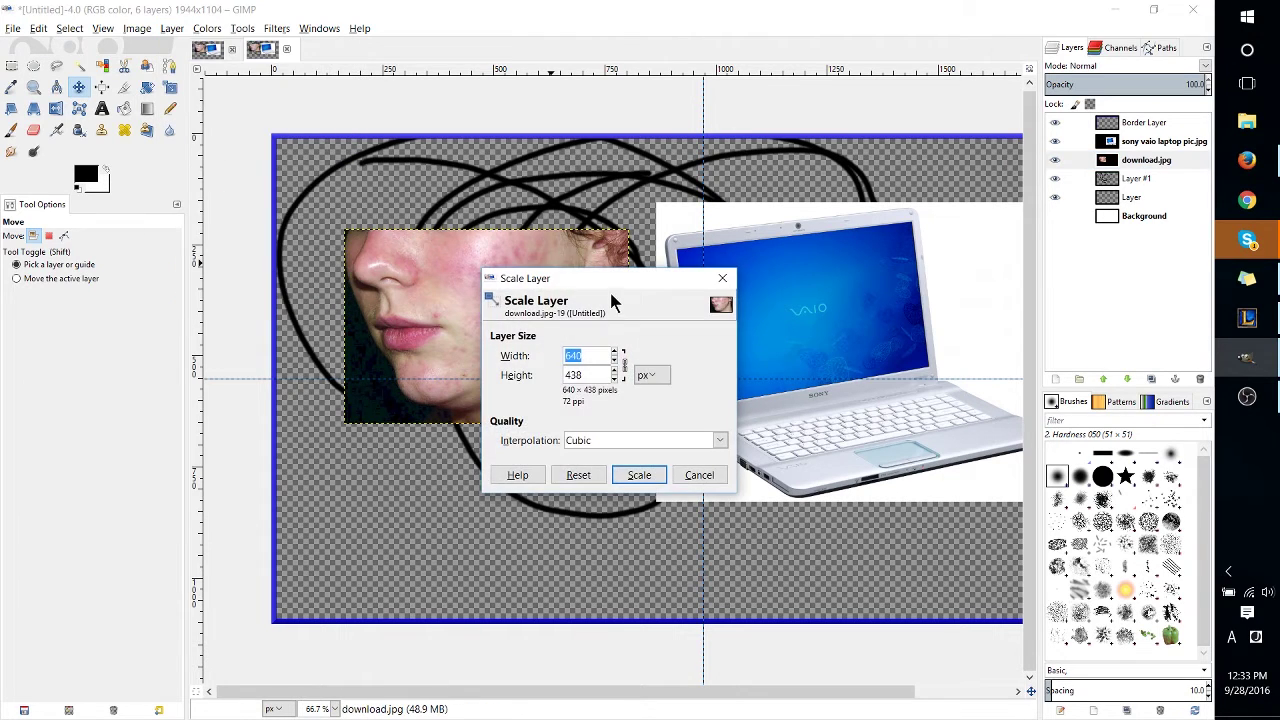
pyautogui.moveTo(613, 282); pyautogui.dragTo(830, 282)
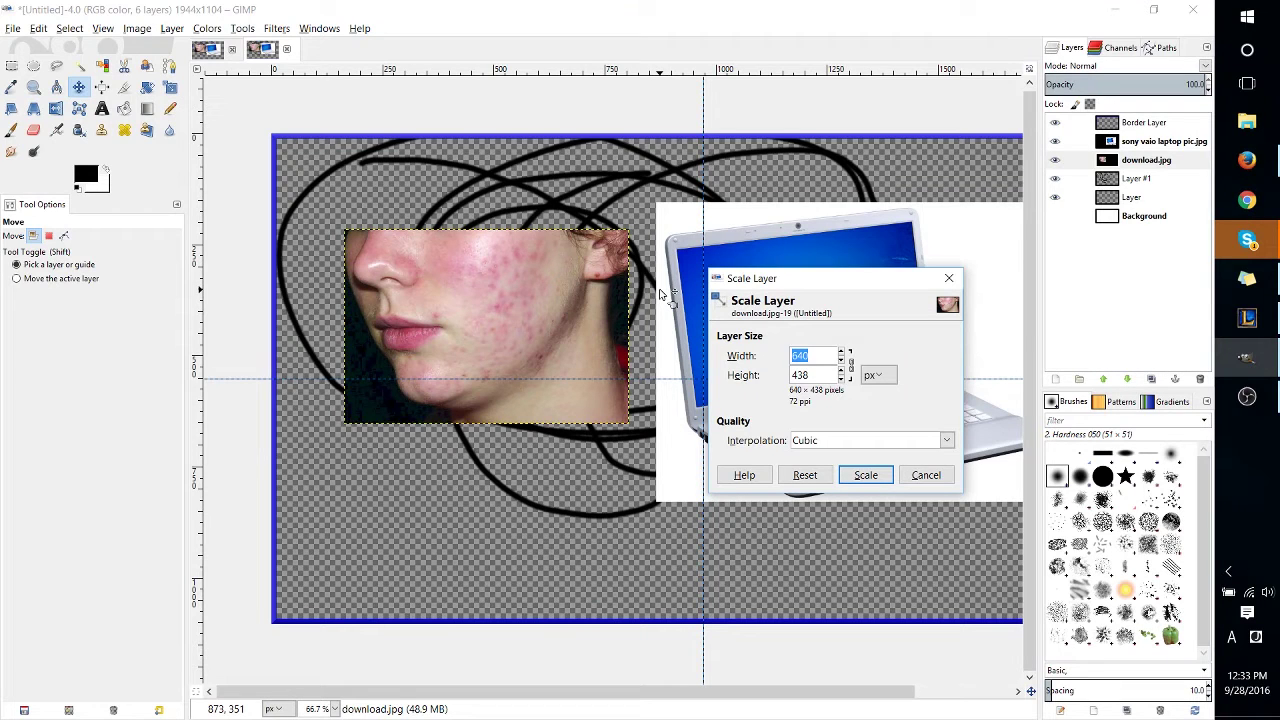
pyautogui.write('500')
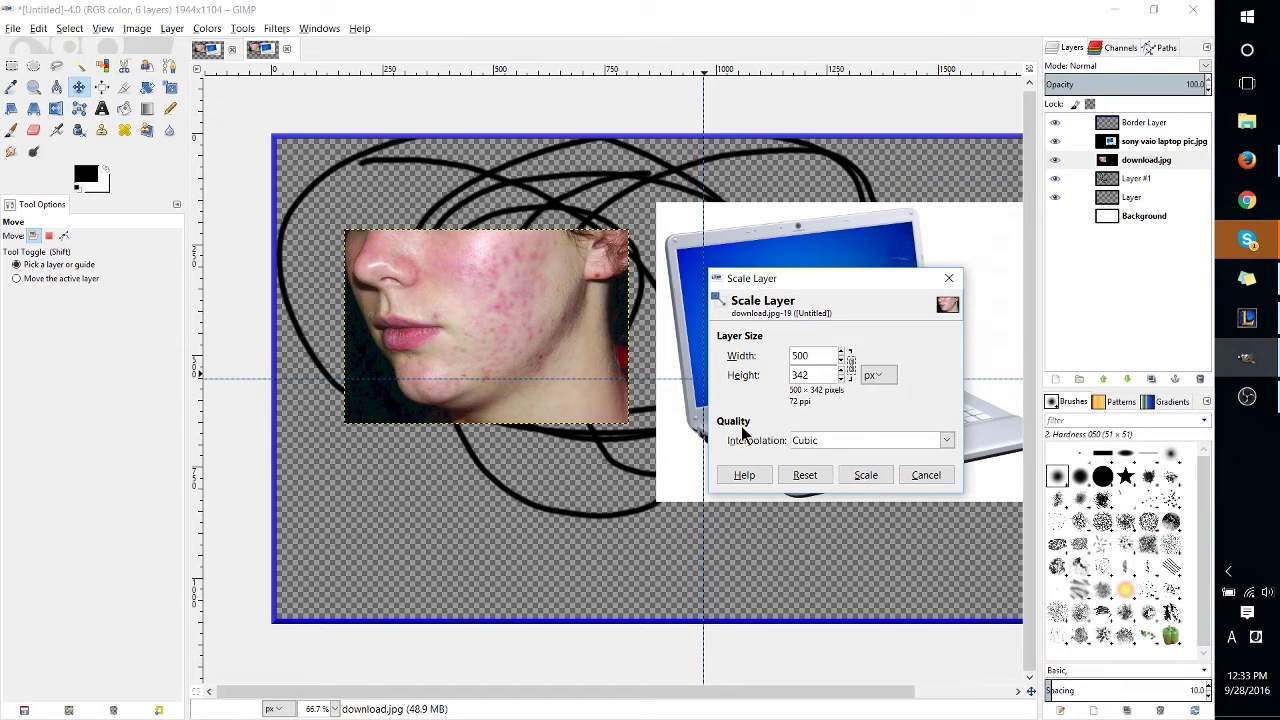
pyautogui.click(863, 481)
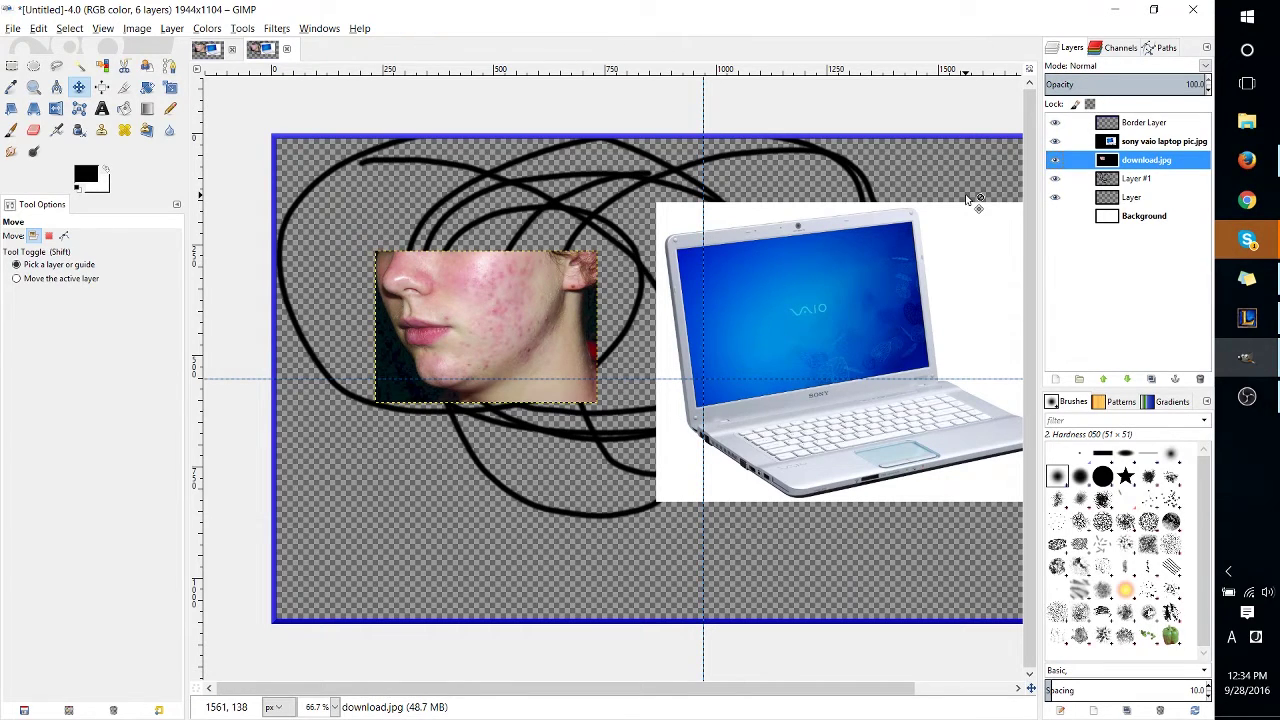
# Step: Pick the Heal tool, sample clear cheek skin, and heal the first acne spots
pyautogui.scroll(2, 737, 211)
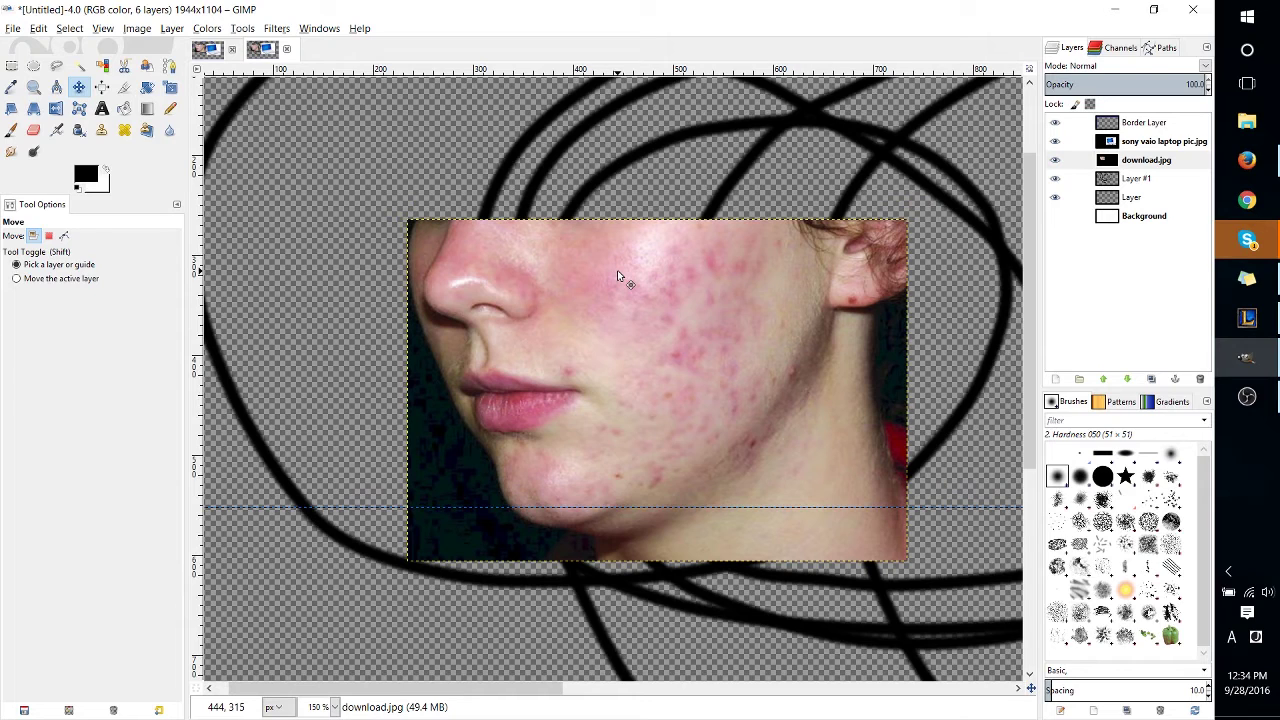
pyautogui.click(169, 131)
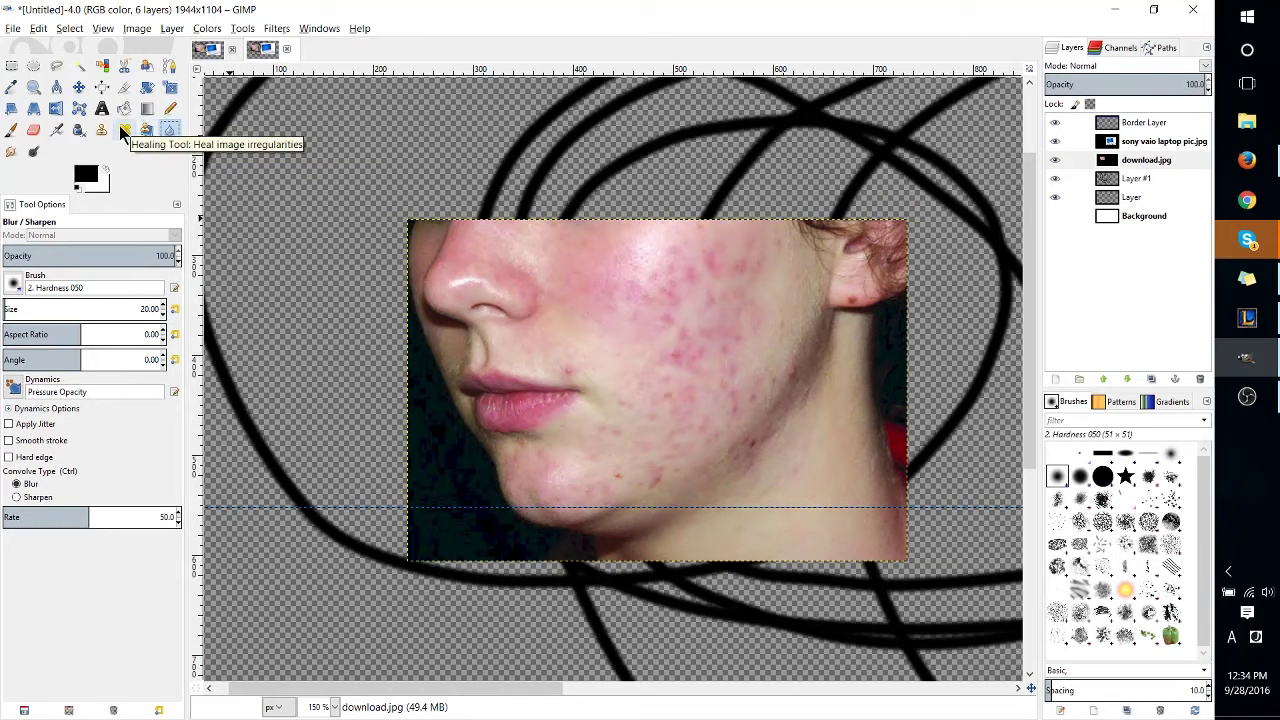
pyautogui.click(120, 127)
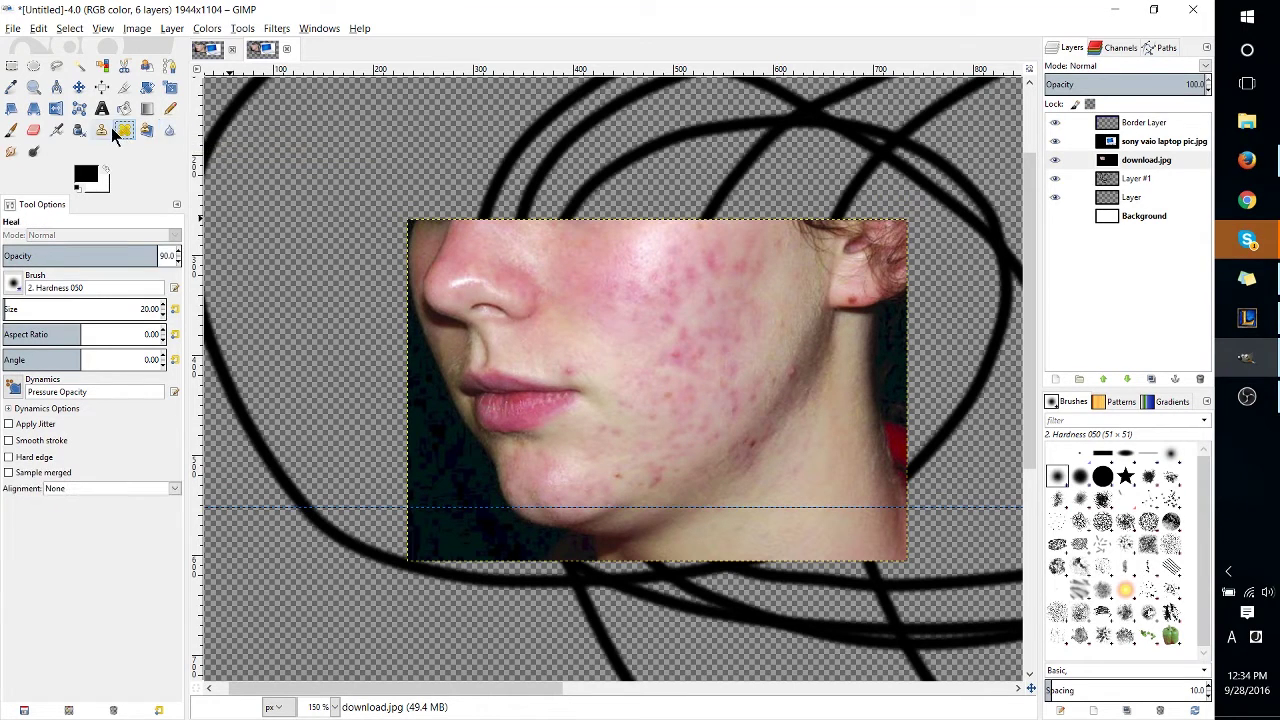
pyautogui.keyDown('ctrl'); pyautogui.click(606, 366); pyautogui.keyUp('ctrl')
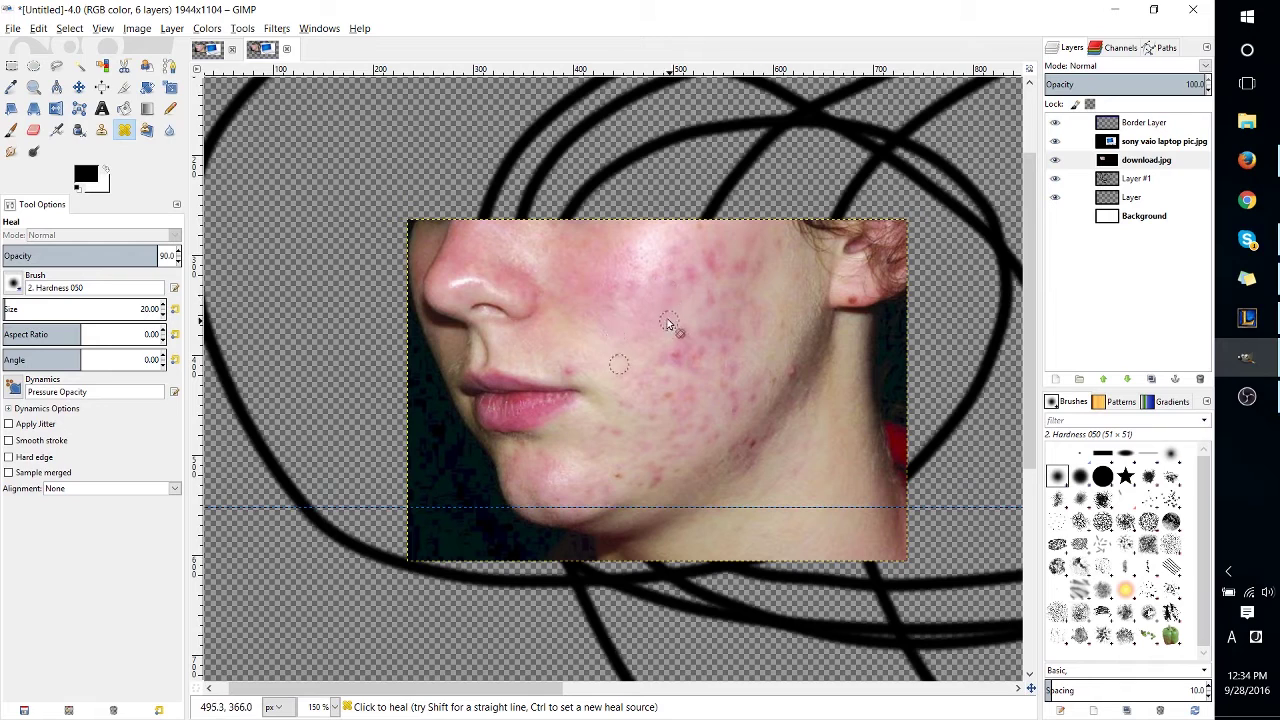
pyautogui.click(686, 280)
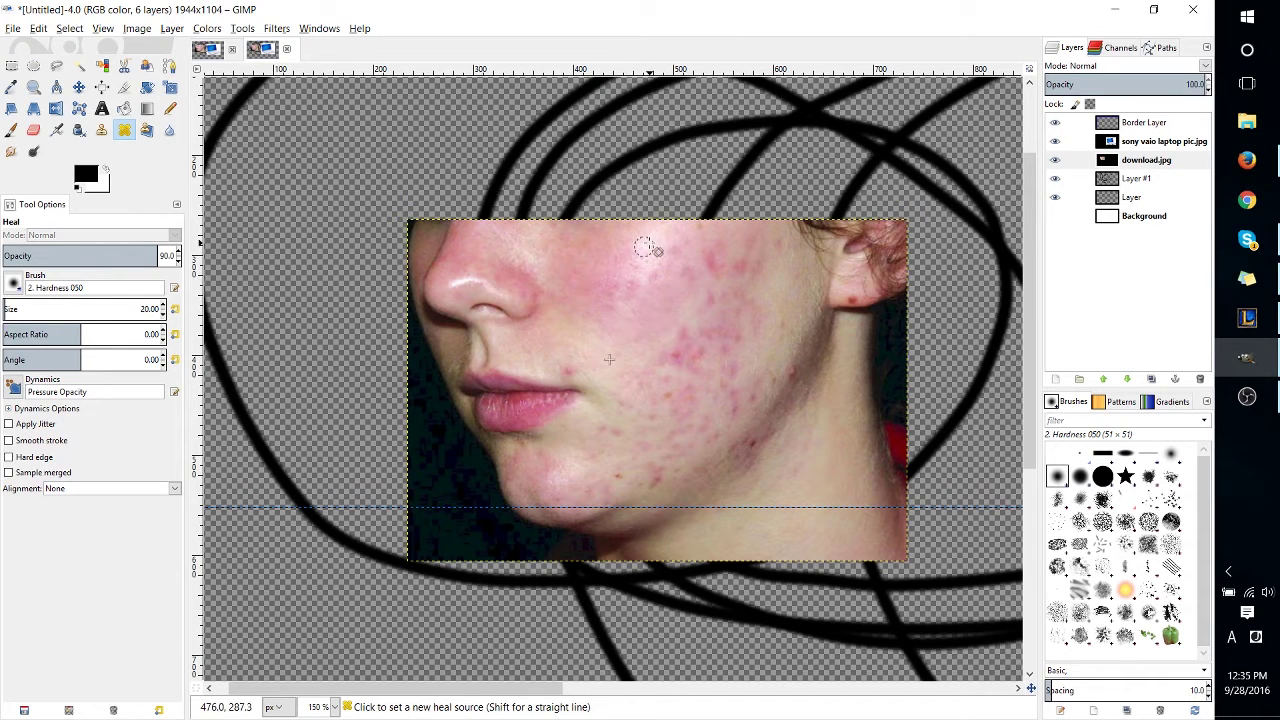
# Step: Heal the remaining upper-cheek spots from new clean-skin sources, then zoom out to the Move tool
pyautogui.keyDown('ctrl'); pyautogui.click(655, 242); pyautogui.keyUp('ctrl')
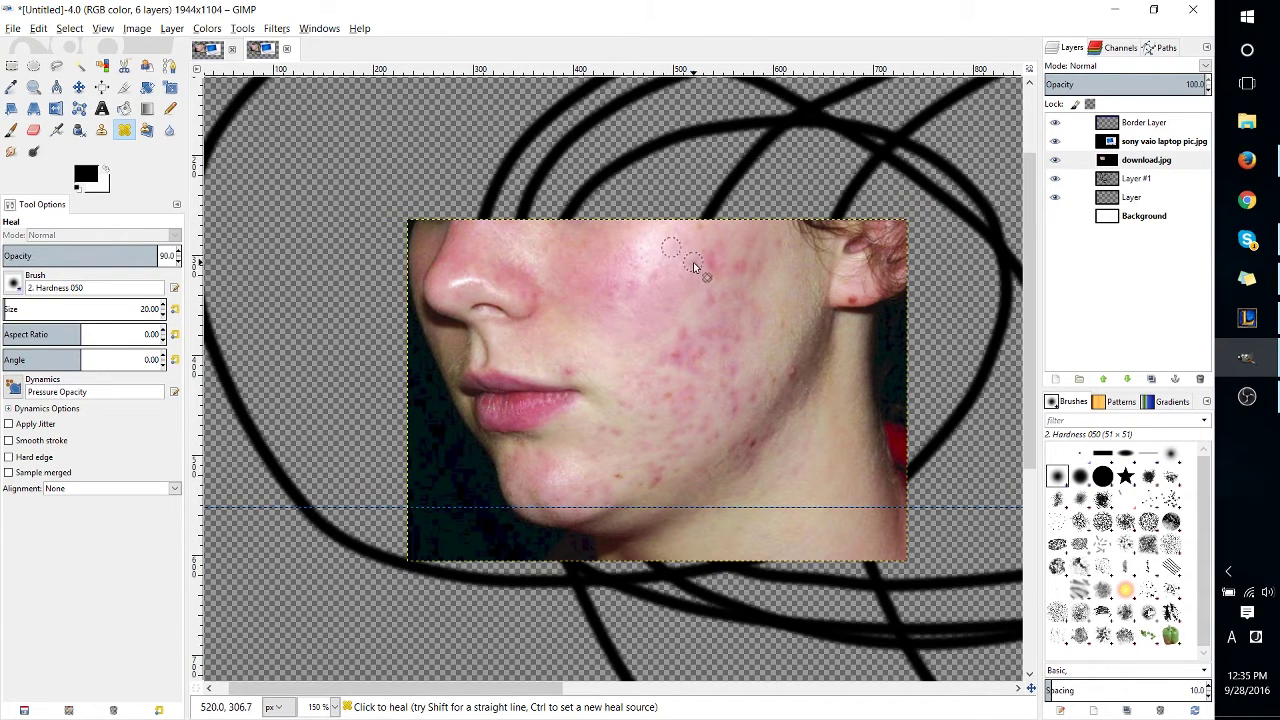
pyautogui.keyDown('ctrl'); pyautogui.click(790, 283); pyautogui.keyUp('ctrl')
pyautogui.moveTo(748, 268); pyautogui.dragTo(708, 266)
pyautogui.moveTo(741, 315)
pyautogui.mouseDown()
pyautogui.moveTo(757, 306)
pyautogui.moveTo(733, 320)
pyautogui.moveTo(734, 298)
pyautogui.moveTo(714, 306)
pyautogui.mouseUp()
pyautogui.press('-')
pyautogui.press('-')
pyautogui.press('m')
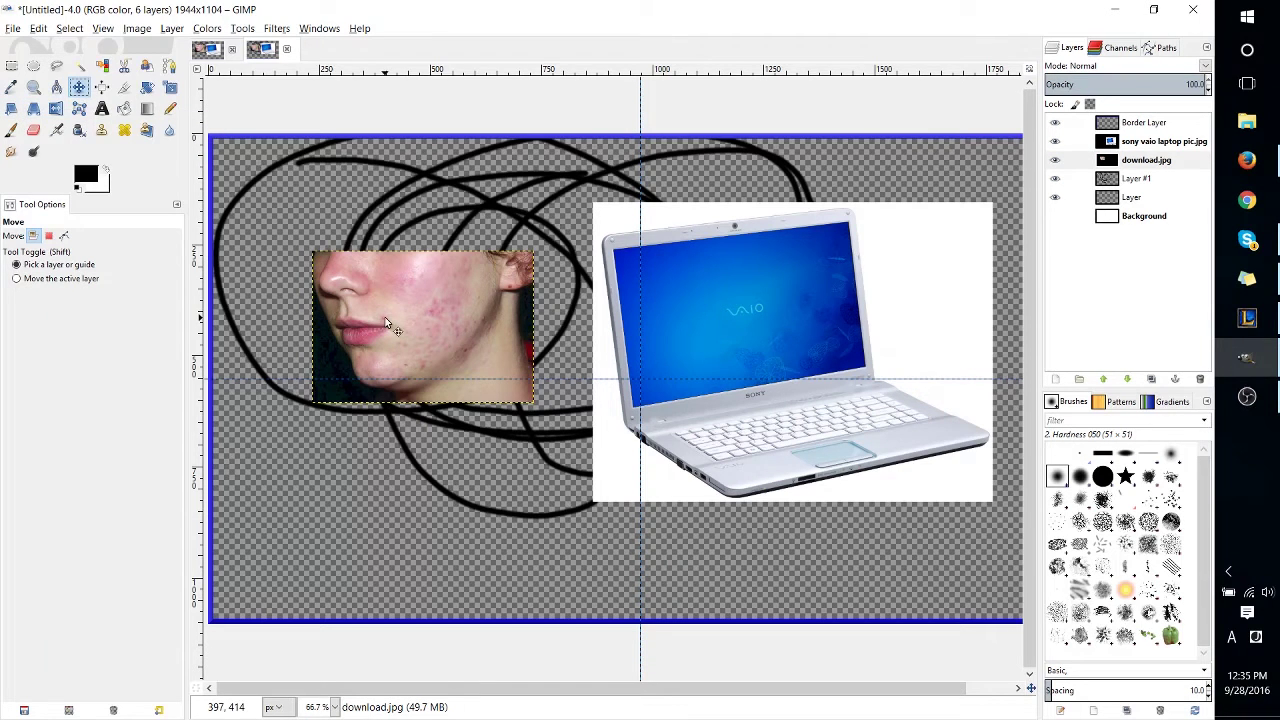
# Step: Place the face photo over the laptop screen, above the laptop layer, and perspective-warp its corners to fit
pyautogui.moveTo(408, 317); pyautogui.dragTo(756, 305)
pyautogui.moveTo(1135, 163); pyautogui.dragTo(1150, 140)
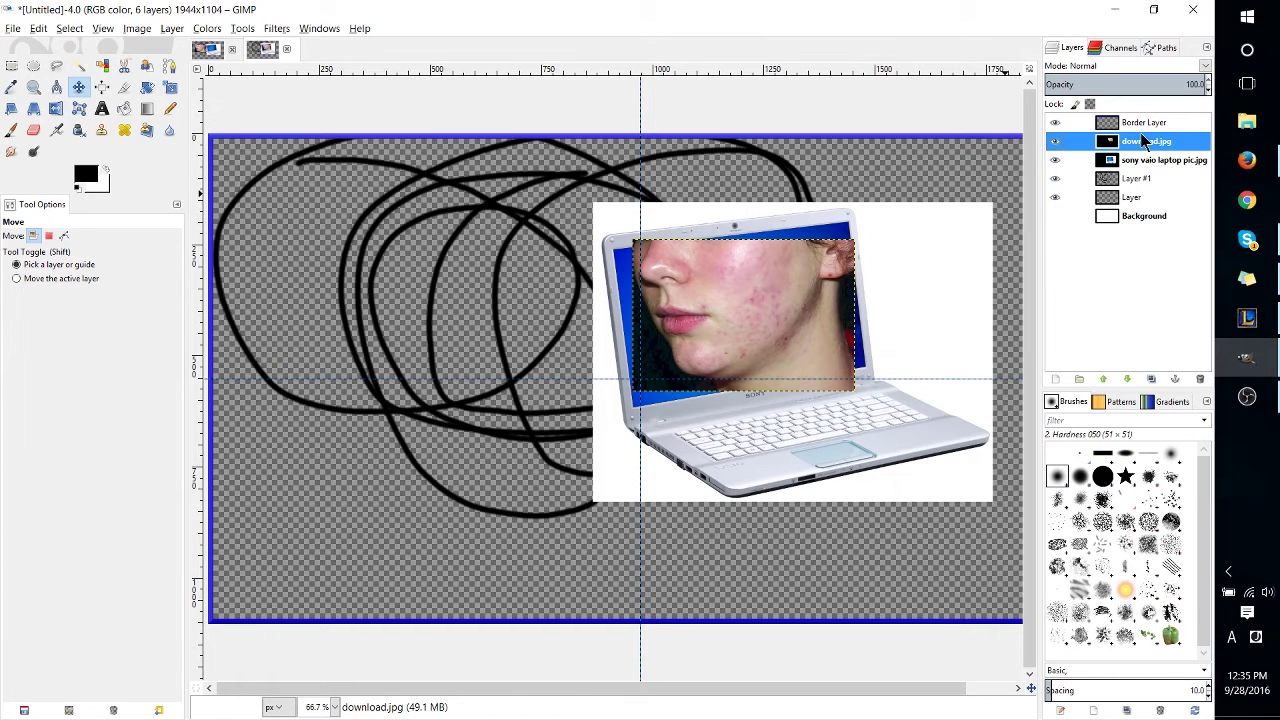
pyautogui.click(43, 106)
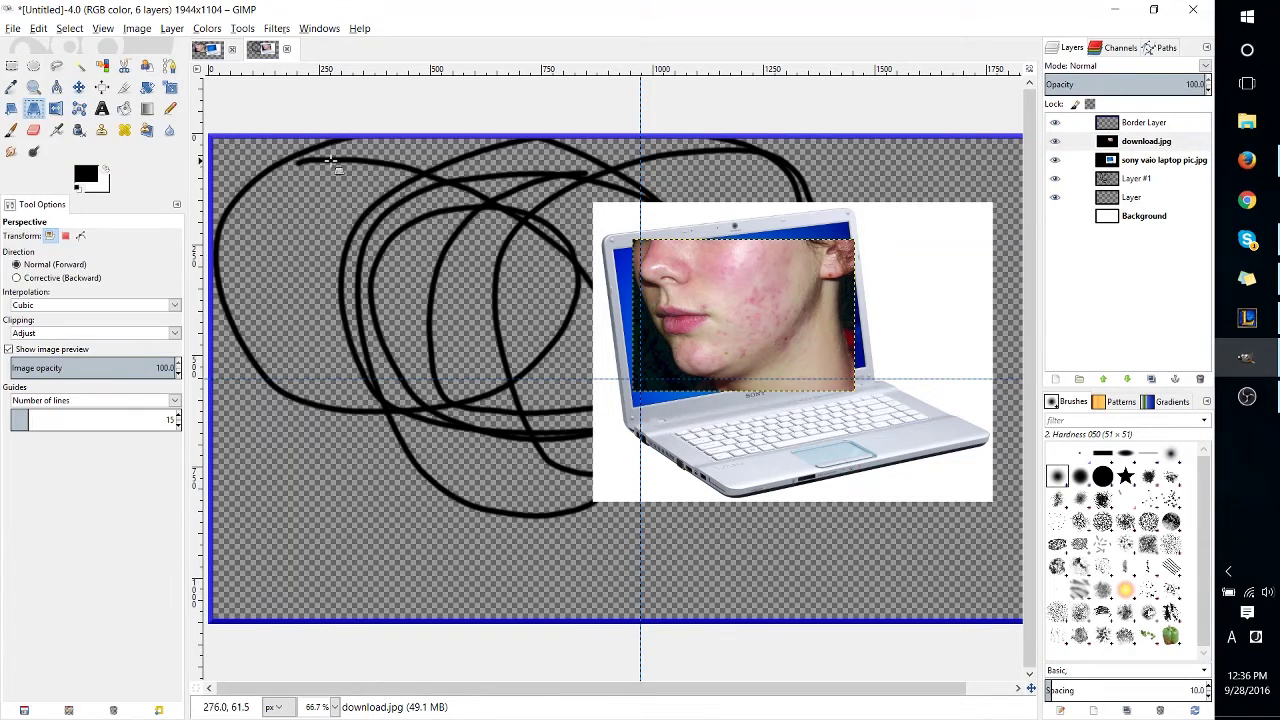
pyautogui.click(690, 275)
pyautogui.moveTo(868, 244); pyautogui.dragTo(864, 230)
pyautogui.moveTo(866, 400); pyautogui.dragTo(864, 368)
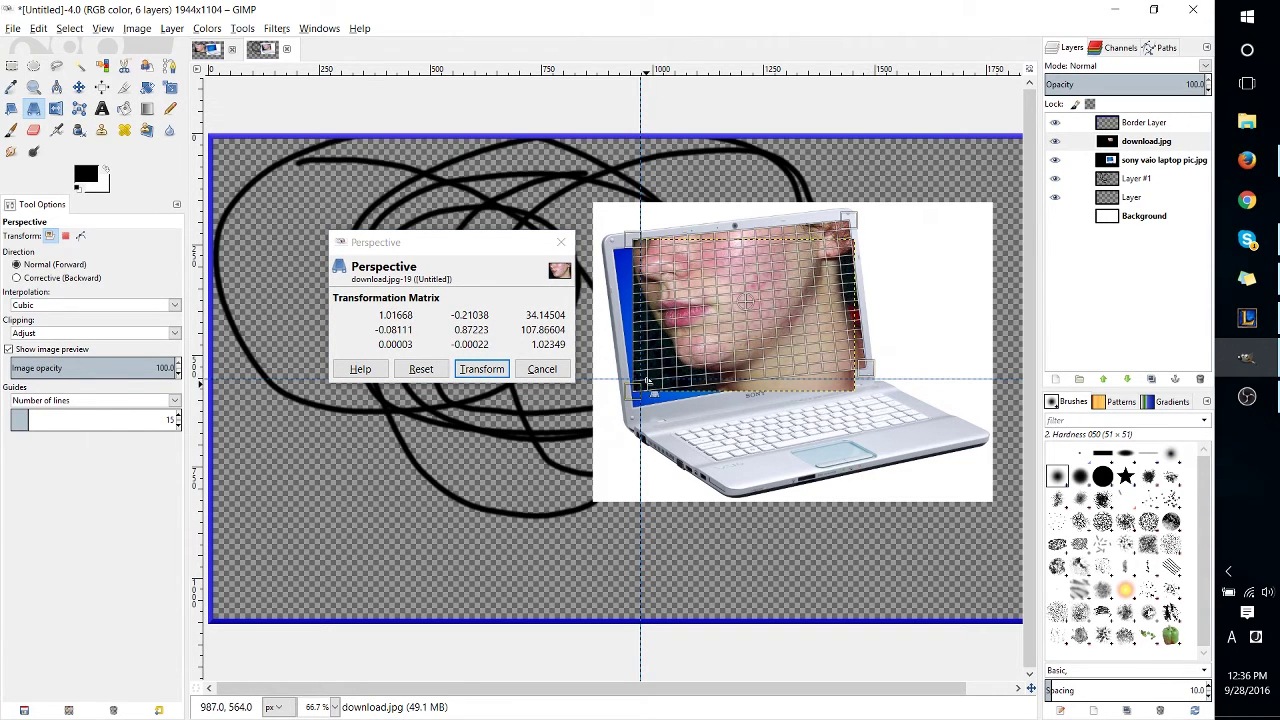
pyautogui.moveTo(645, 395); pyautogui.dragTo(632, 408)
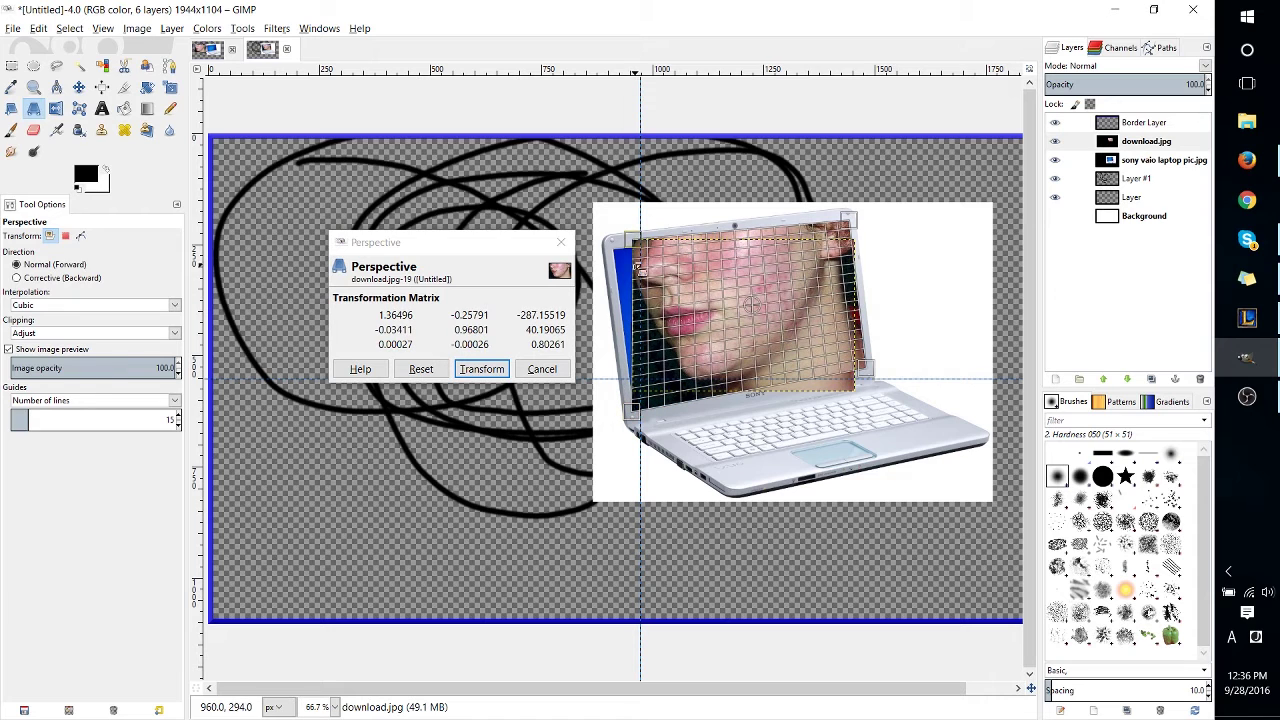
pyautogui.moveTo(642, 264); pyautogui.dragTo(619, 254)
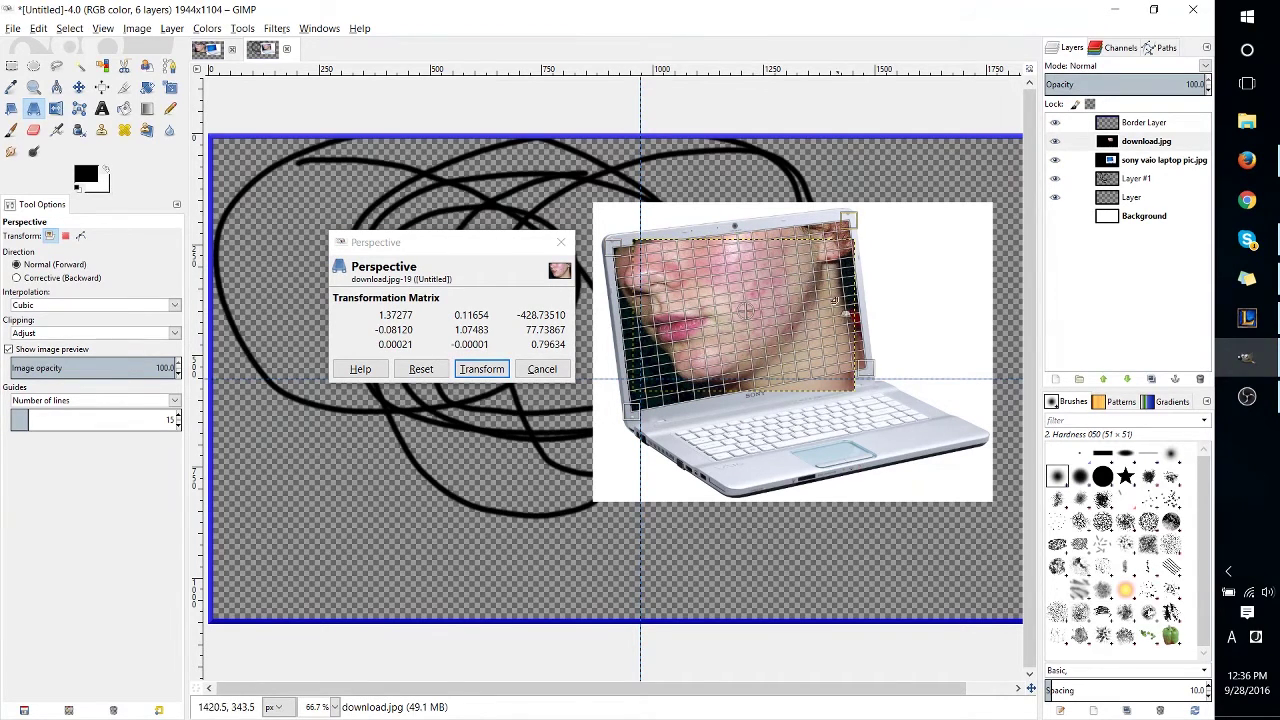
pyautogui.click(481, 369)
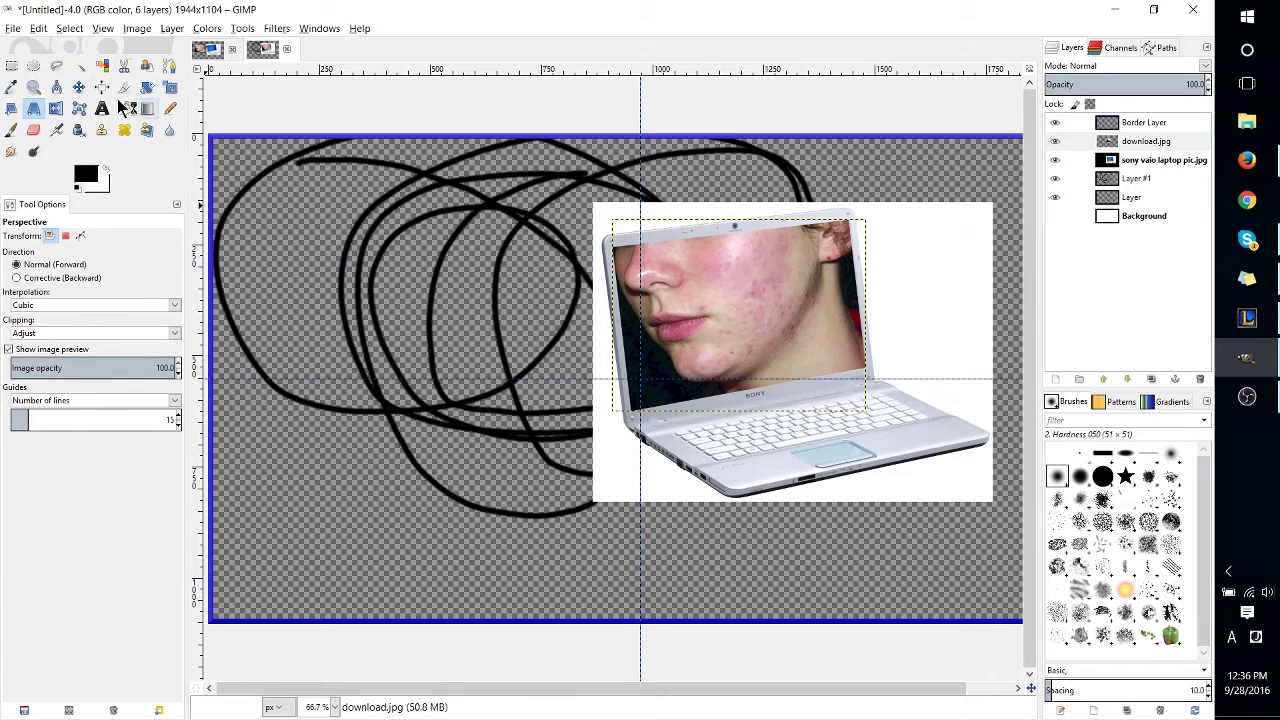
pyautogui.click(11, 65)
pyautogui.click(950, 197)
pyautogui.scroll(1, 919, 252)
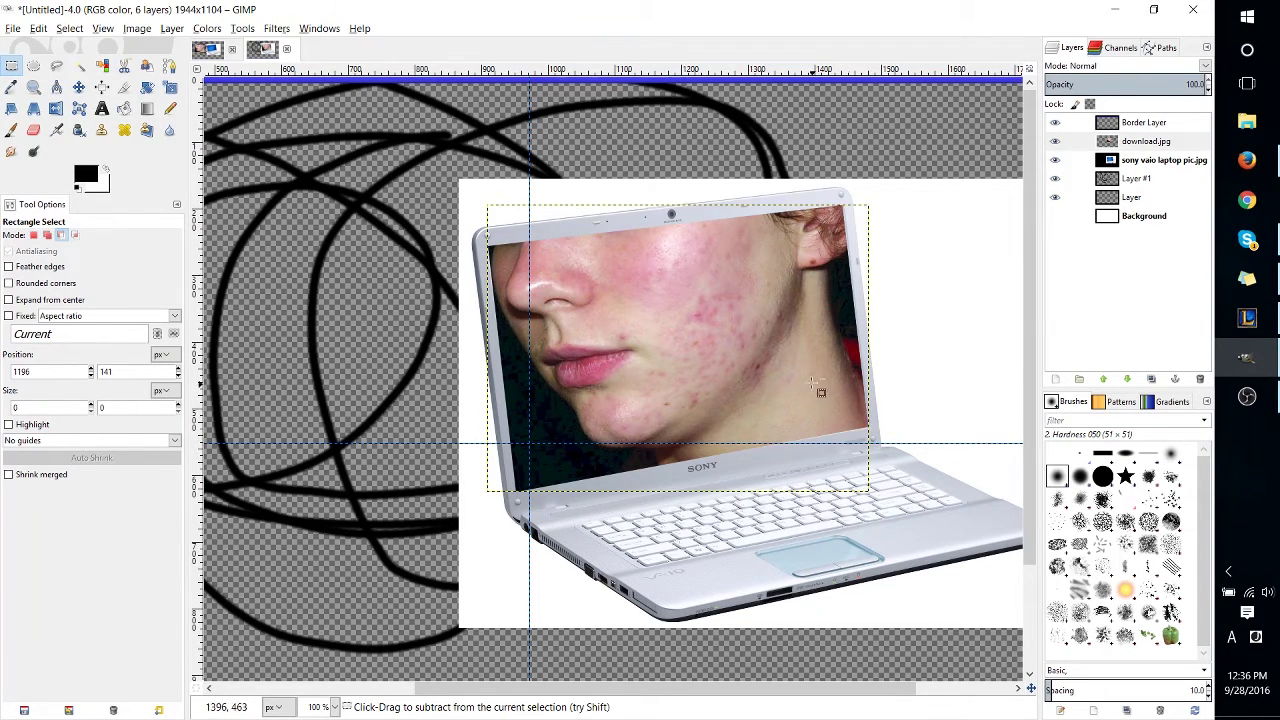
pyautogui.scroll(-1, 860, 420)
pyautogui.scroll(-1, 887, 238)
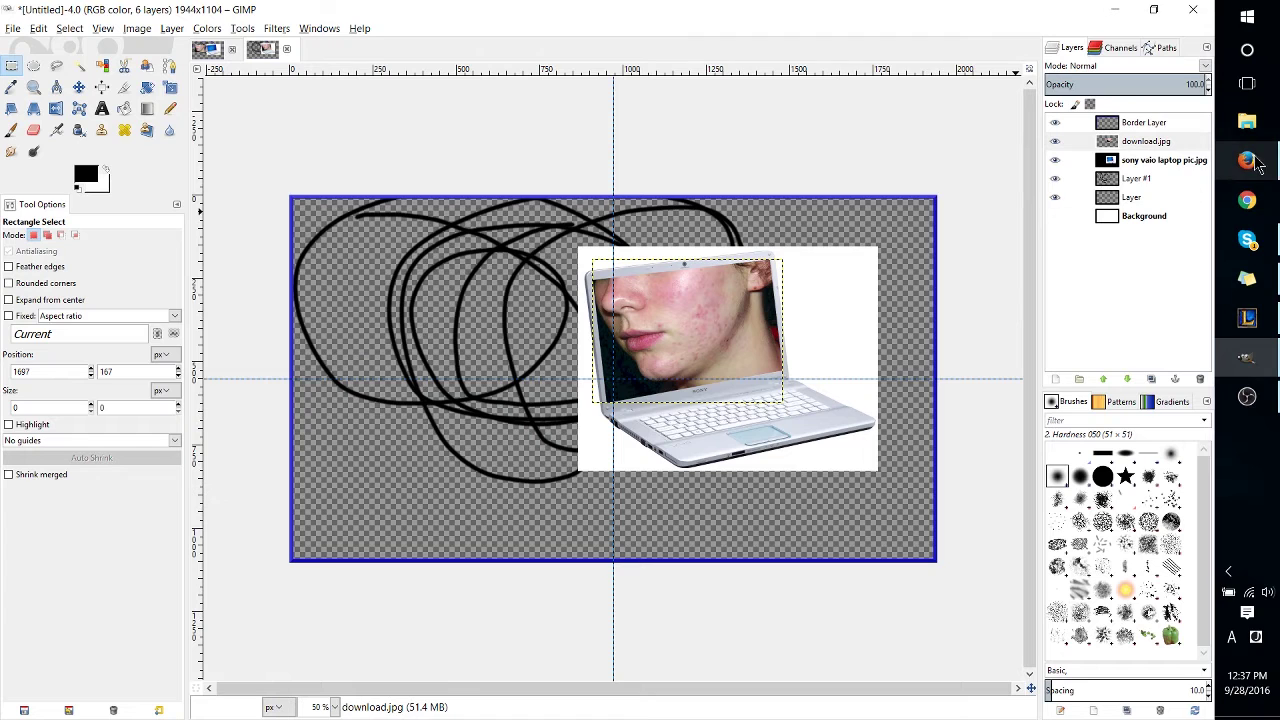
# Step: Bring Firefox's 'GIMP 2.9.4 Released' page to the front and scroll through it
pyautogui.moveTo(1250, 163)
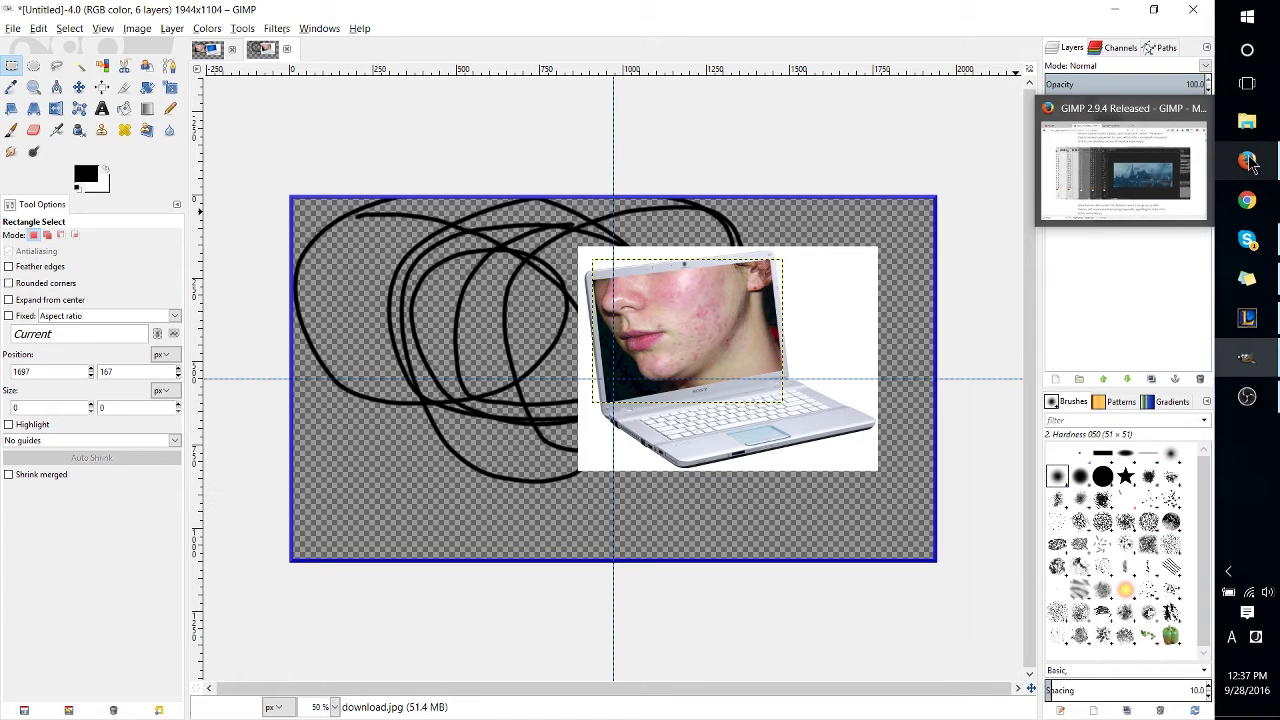
pyautogui.click(1250, 163)
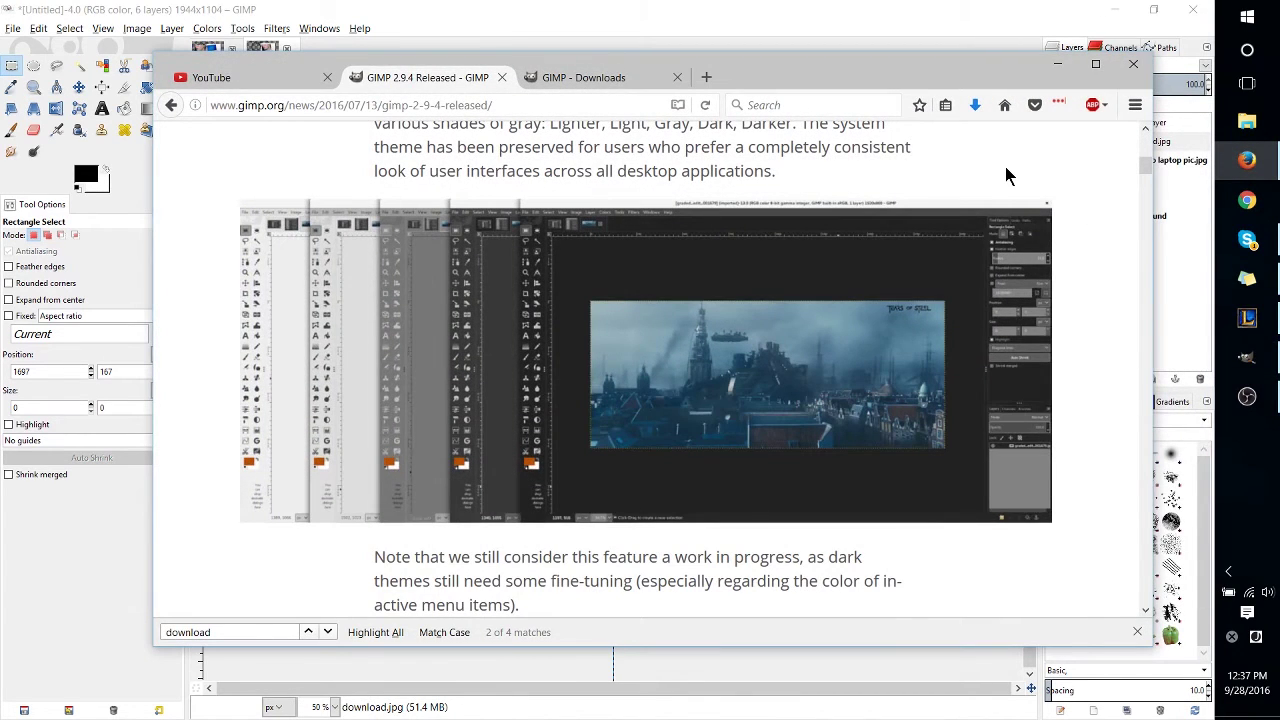
pyautogui.scroll(10, 1006, 168)
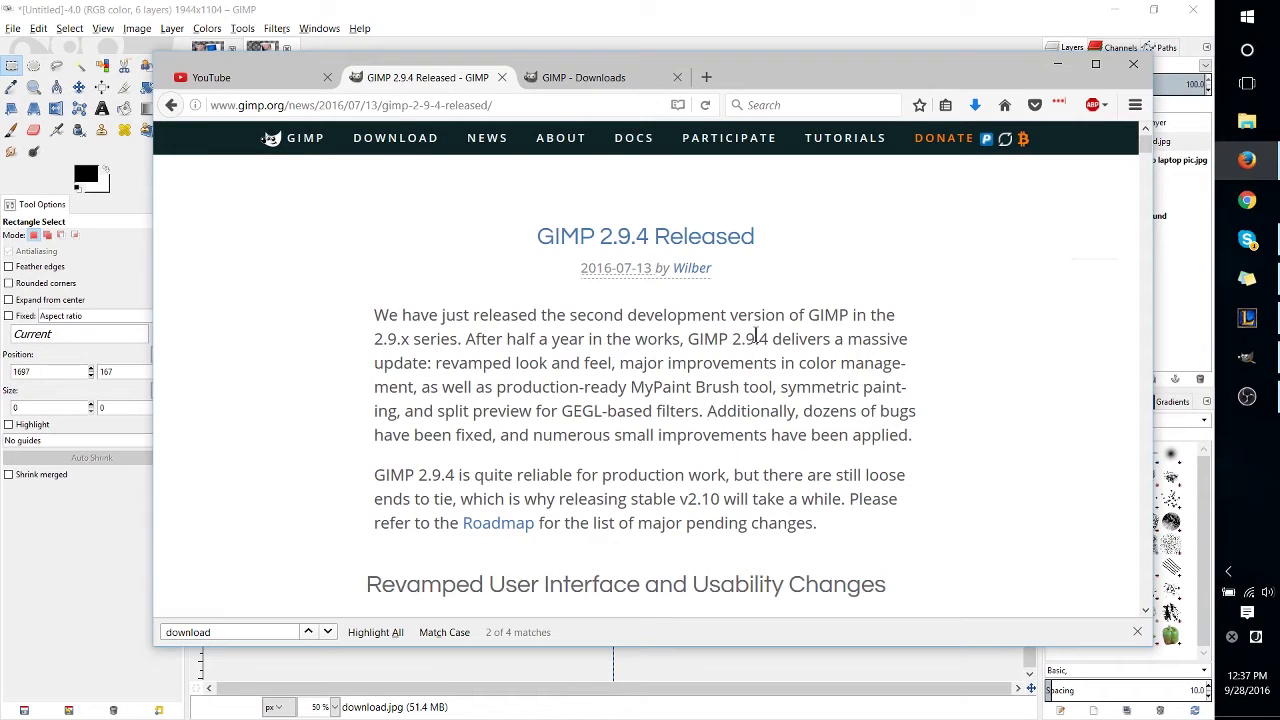
pyautogui.scroll(-6, 974, 326)
pyautogui.scroll(2, 780, 328)
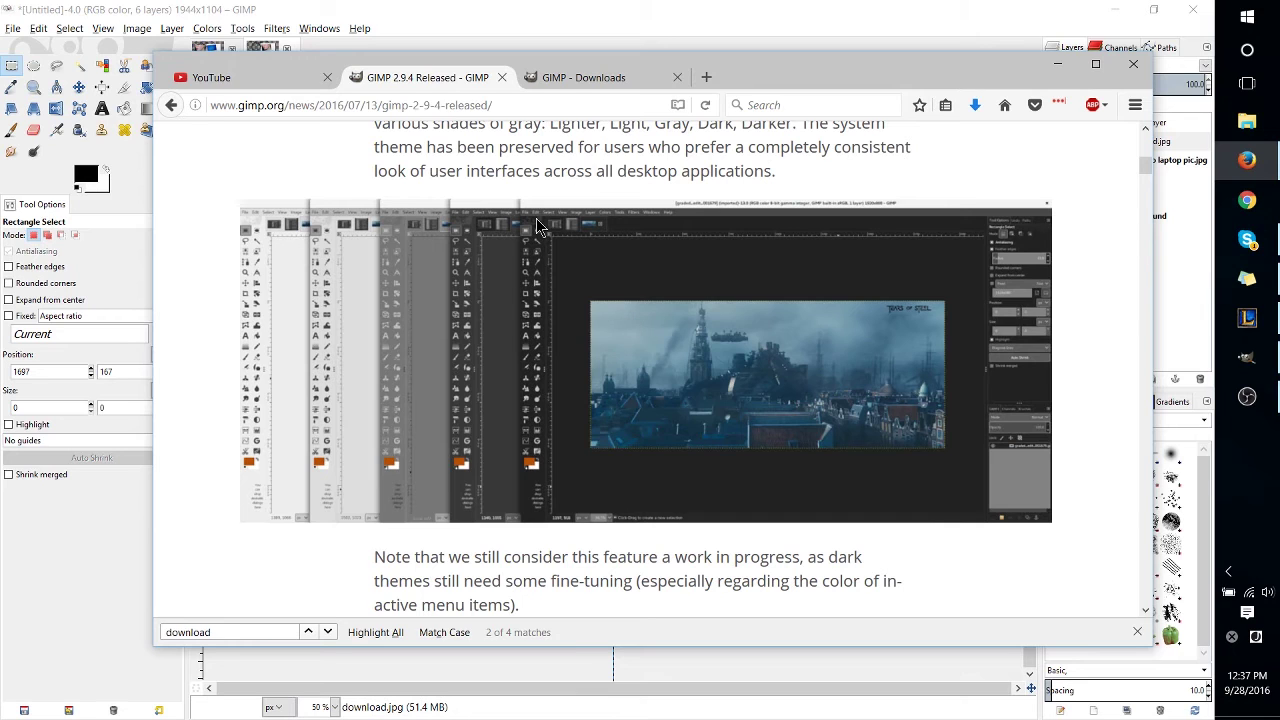
pyautogui.scroll(2, 718, 245)
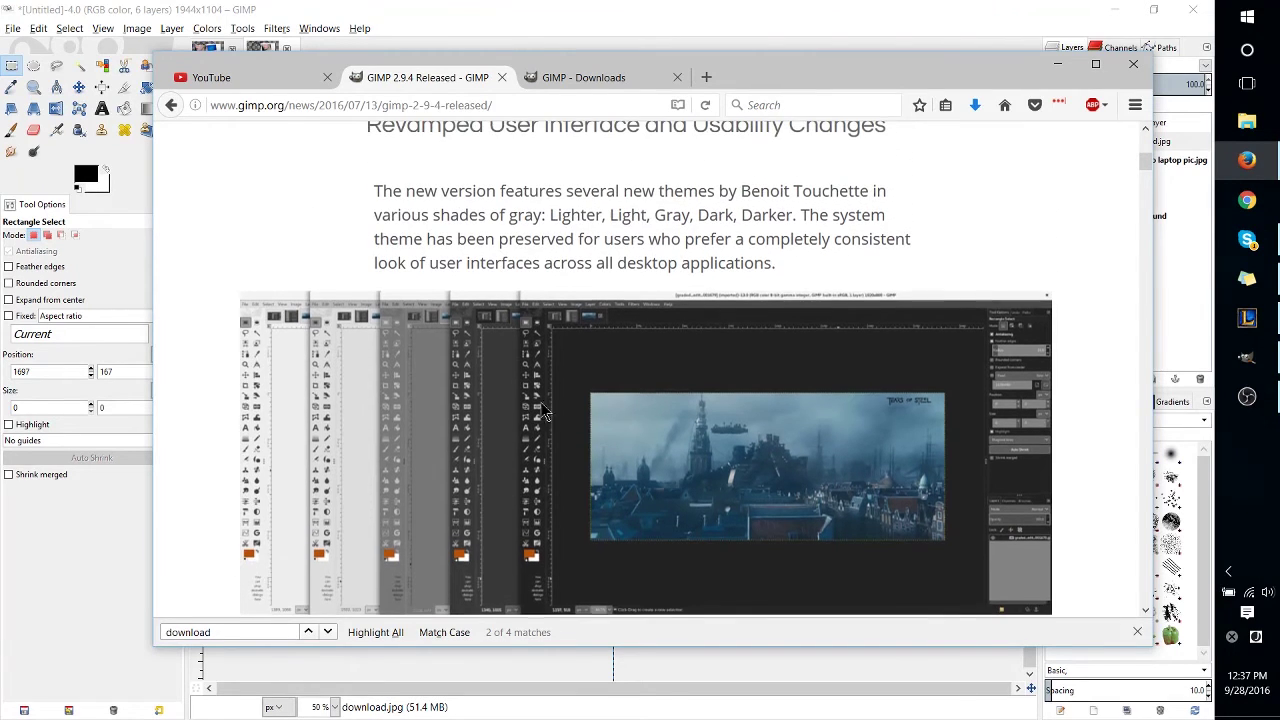